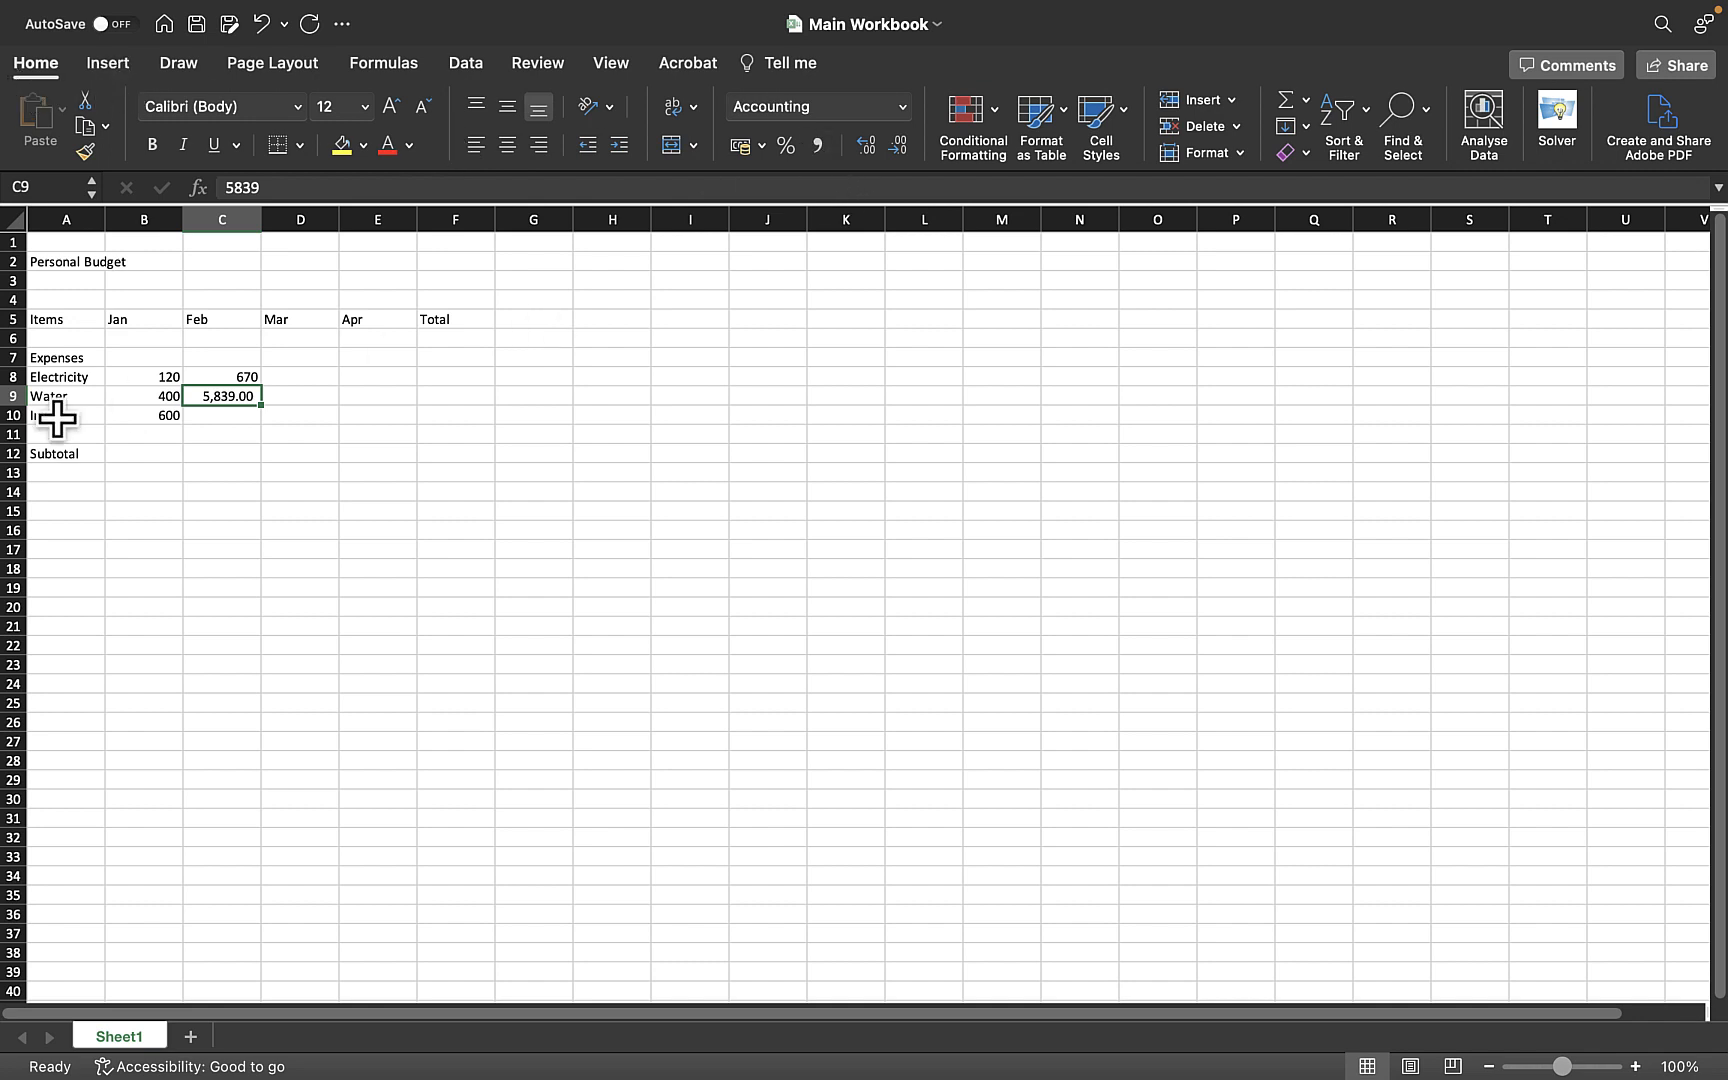
- Apply the comma number format to the expense values range B8:F12
{"action": "left_click_drag", "start_coordinate": [154, 376], "coordinate": [443, 456]}
{"action": "left_click", "coordinate": [817, 145]}
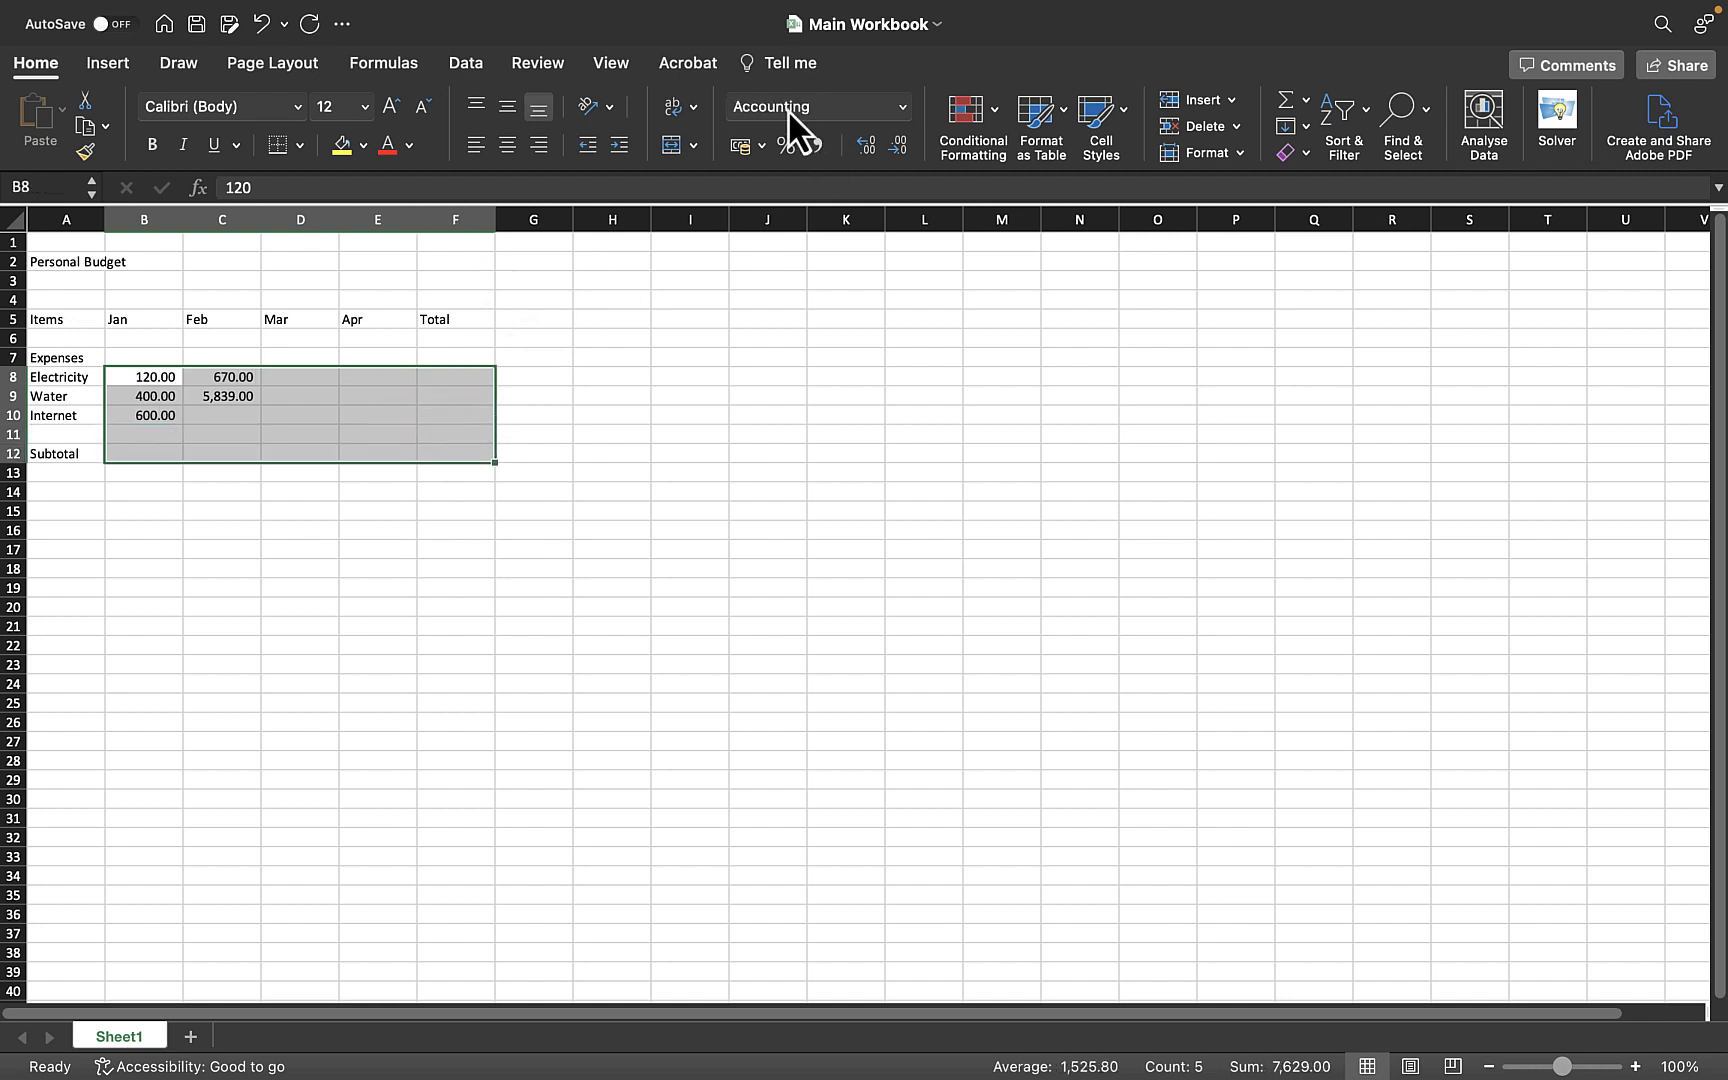
{"action": "left_click", "coordinate": [378, 452]}
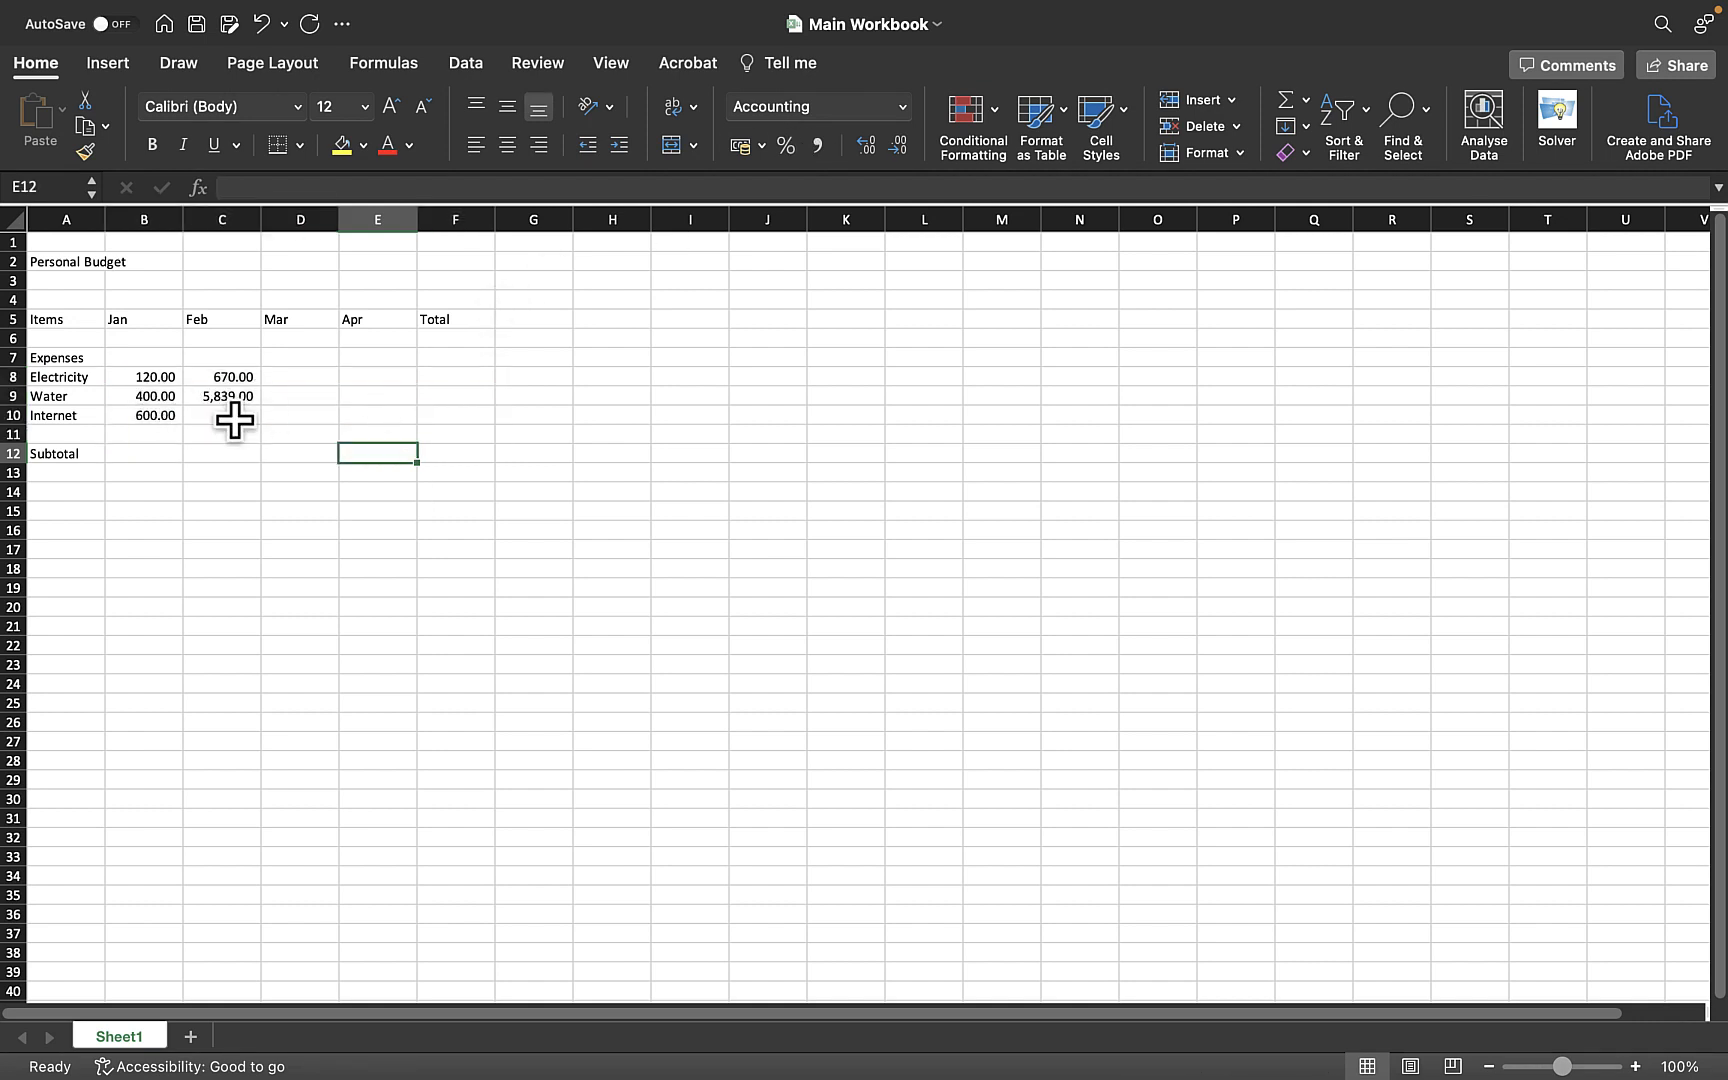
- Enter 1980 as the February Internet expense
{"action": "left_click", "coordinate": [234, 420]}
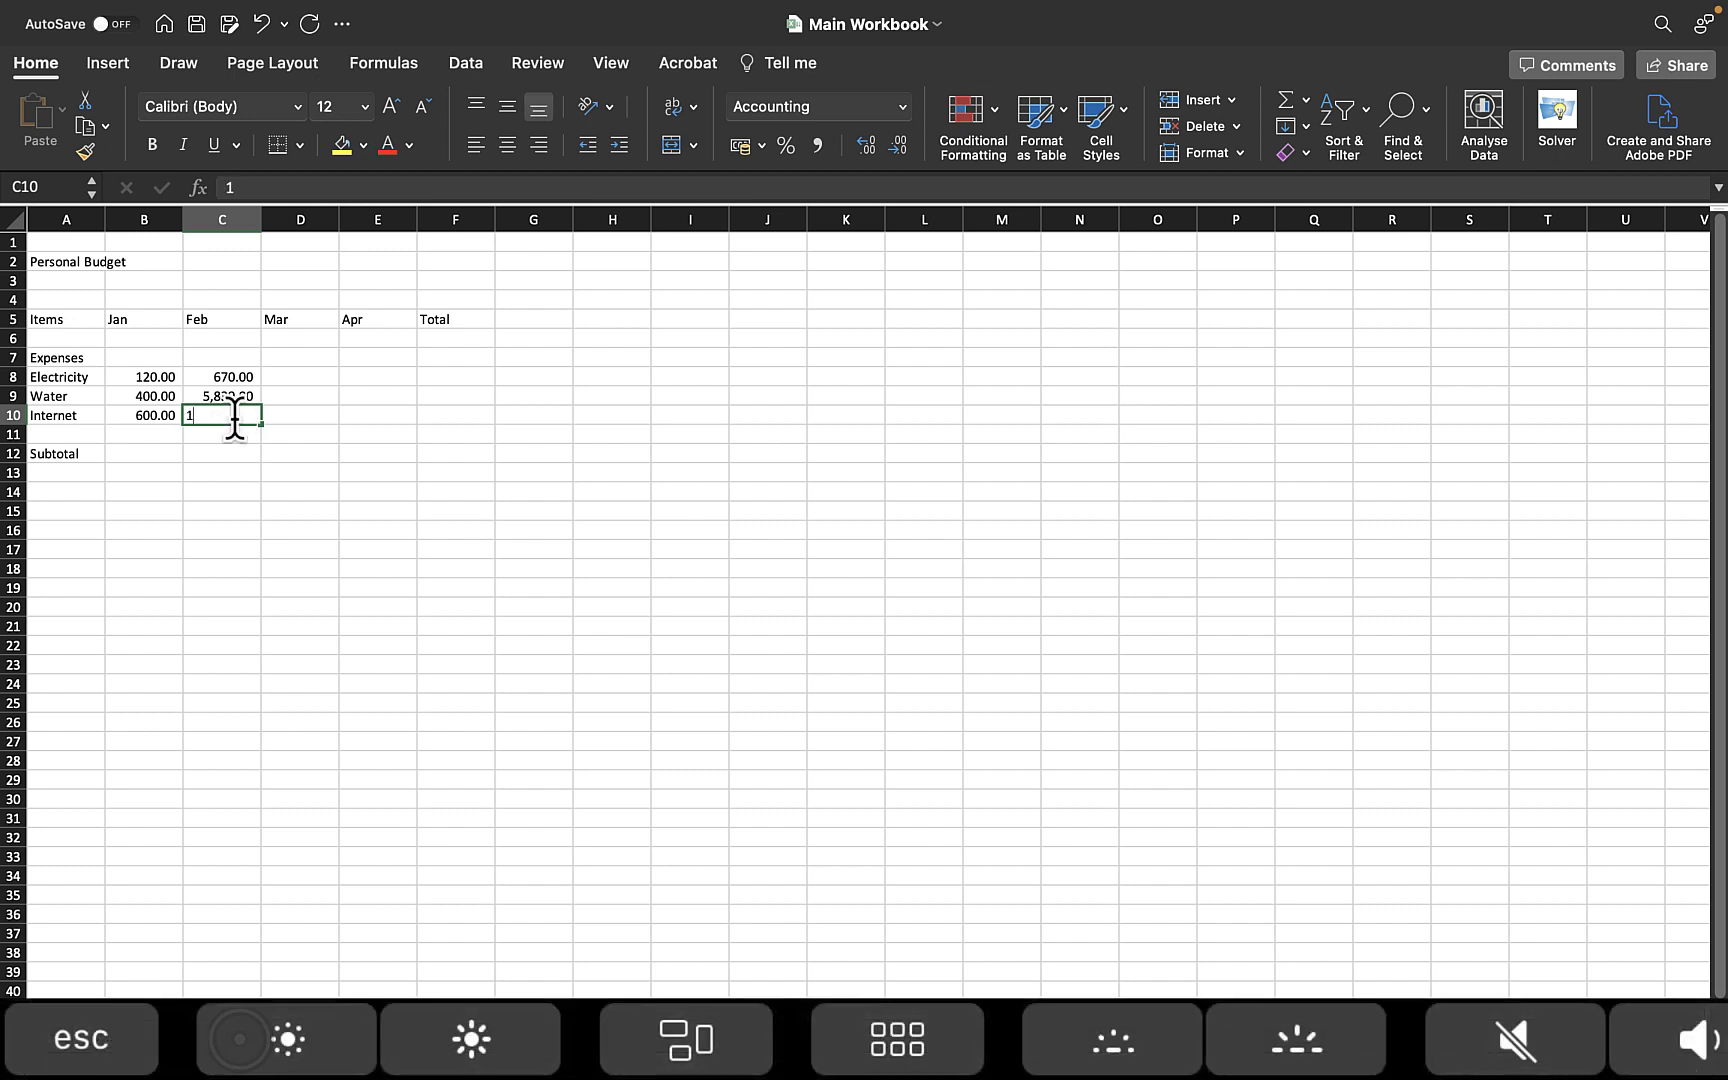
{"action": "type", "text": "1980"}
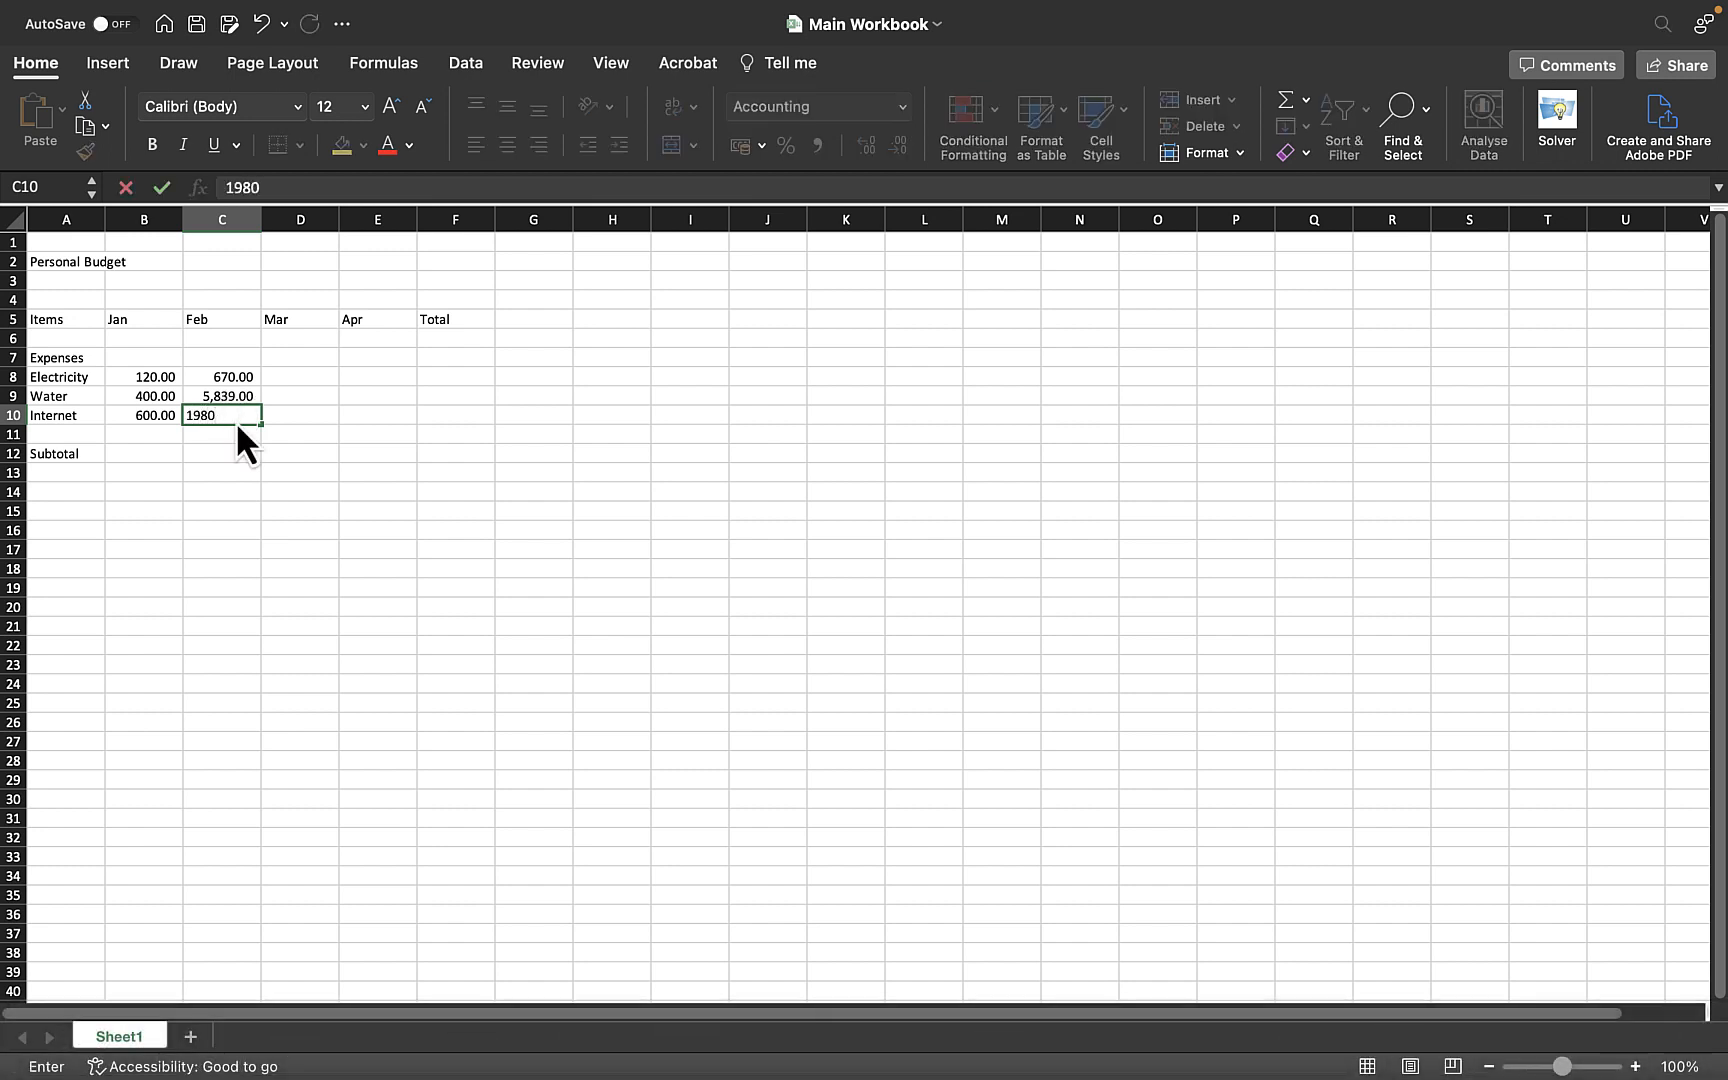
{"action": "key", "text": "Return"}
- Enter 1020 for March Electricity and 567 for March Water
{"action": "left_click", "coordinate": [296, 373]}
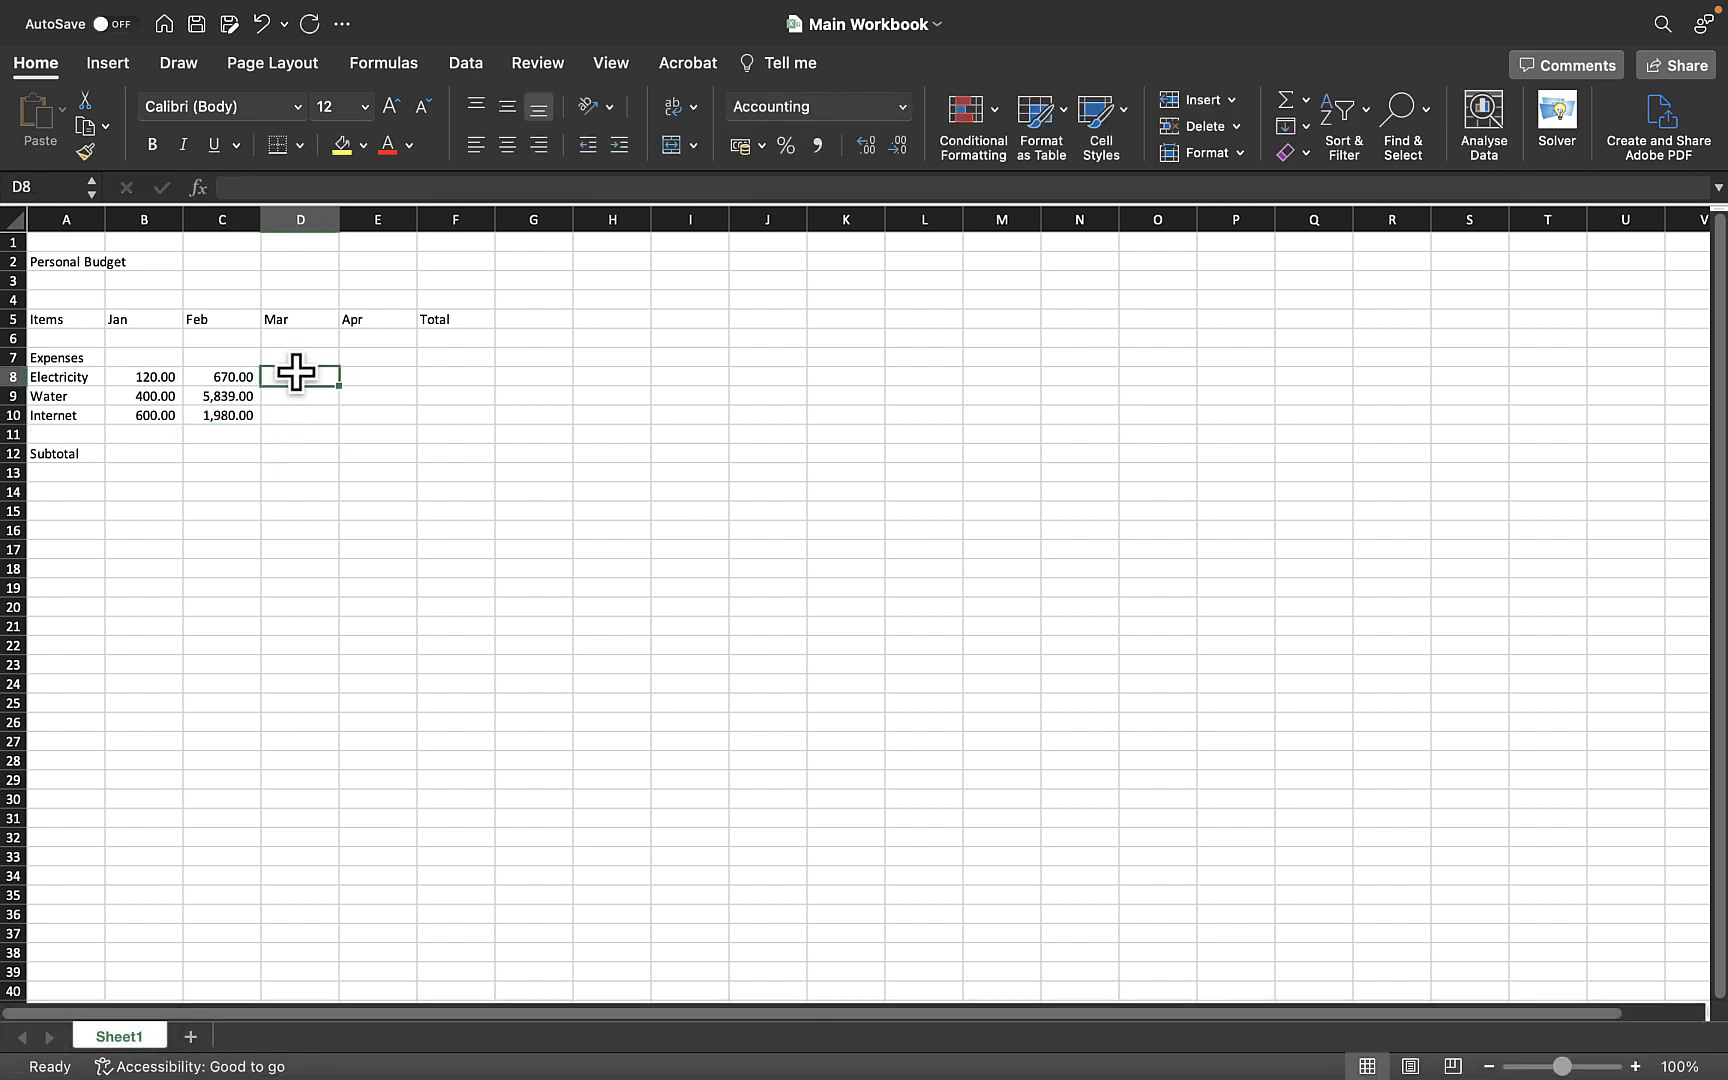
{"action": "type", "text": "1020"}
{"action": "key", "text": "Return"}
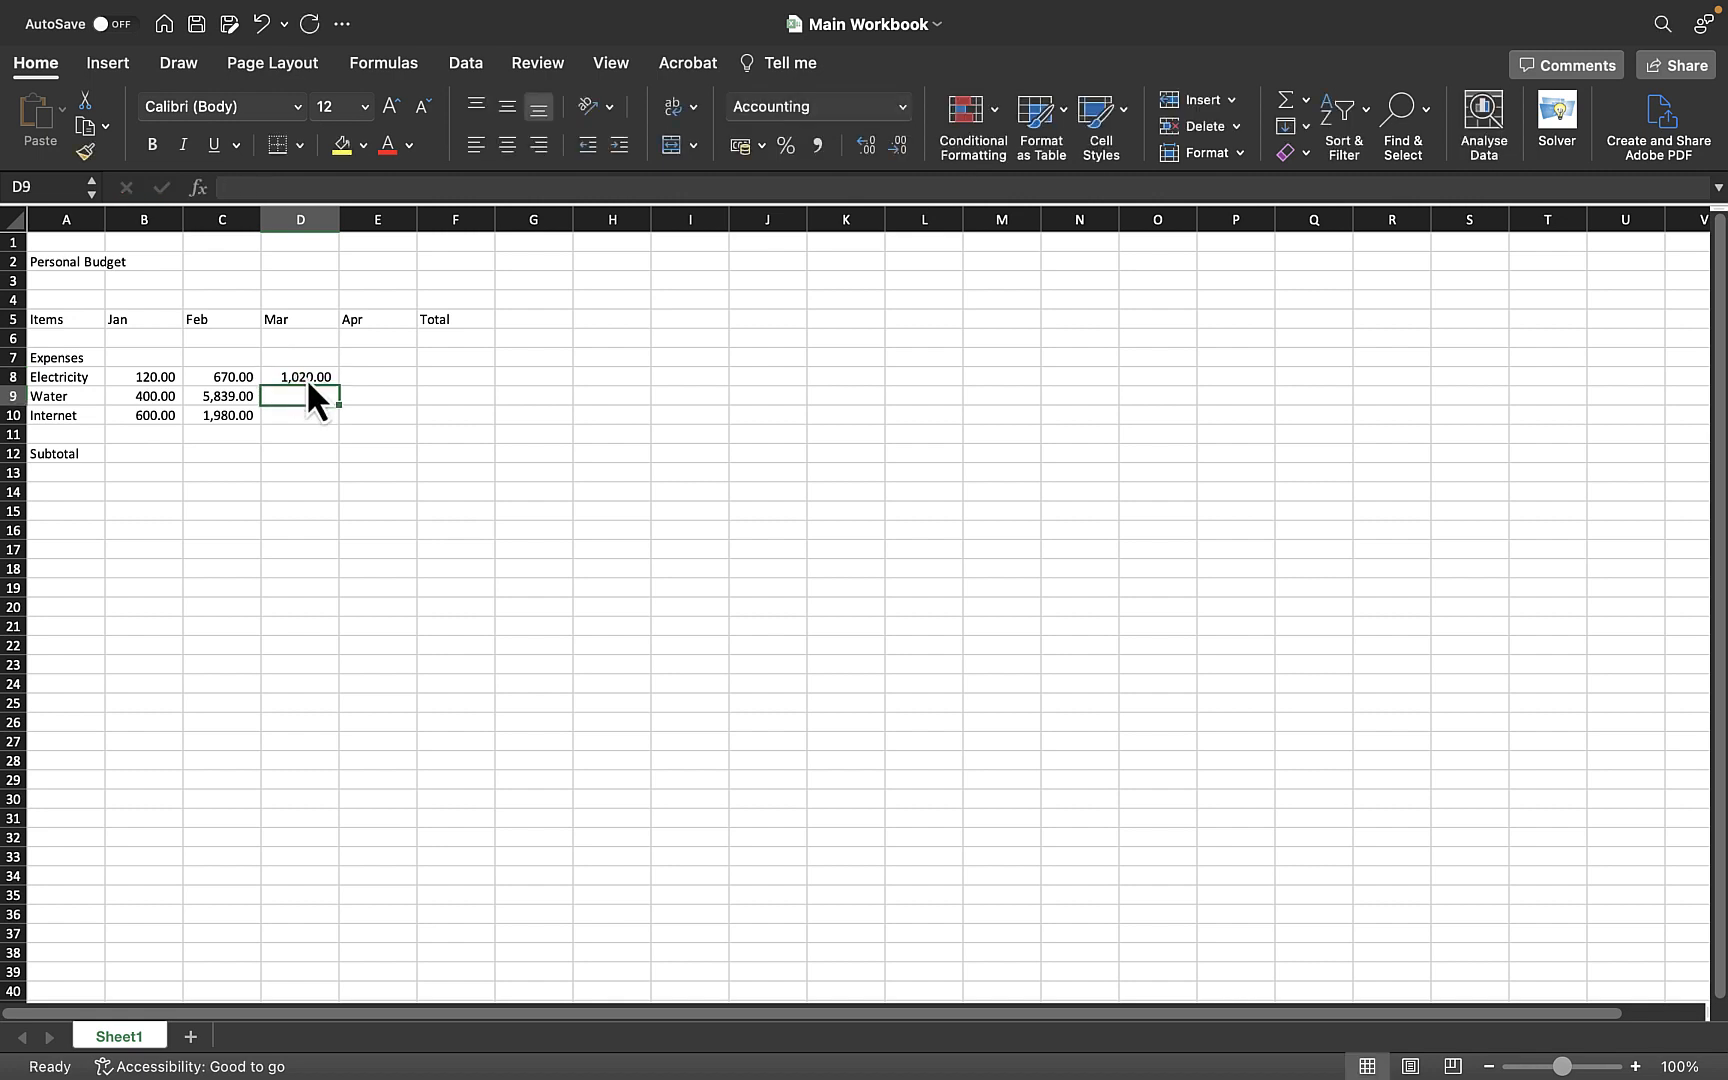
{"action": "left_click", "coordinate": [246, 187]}
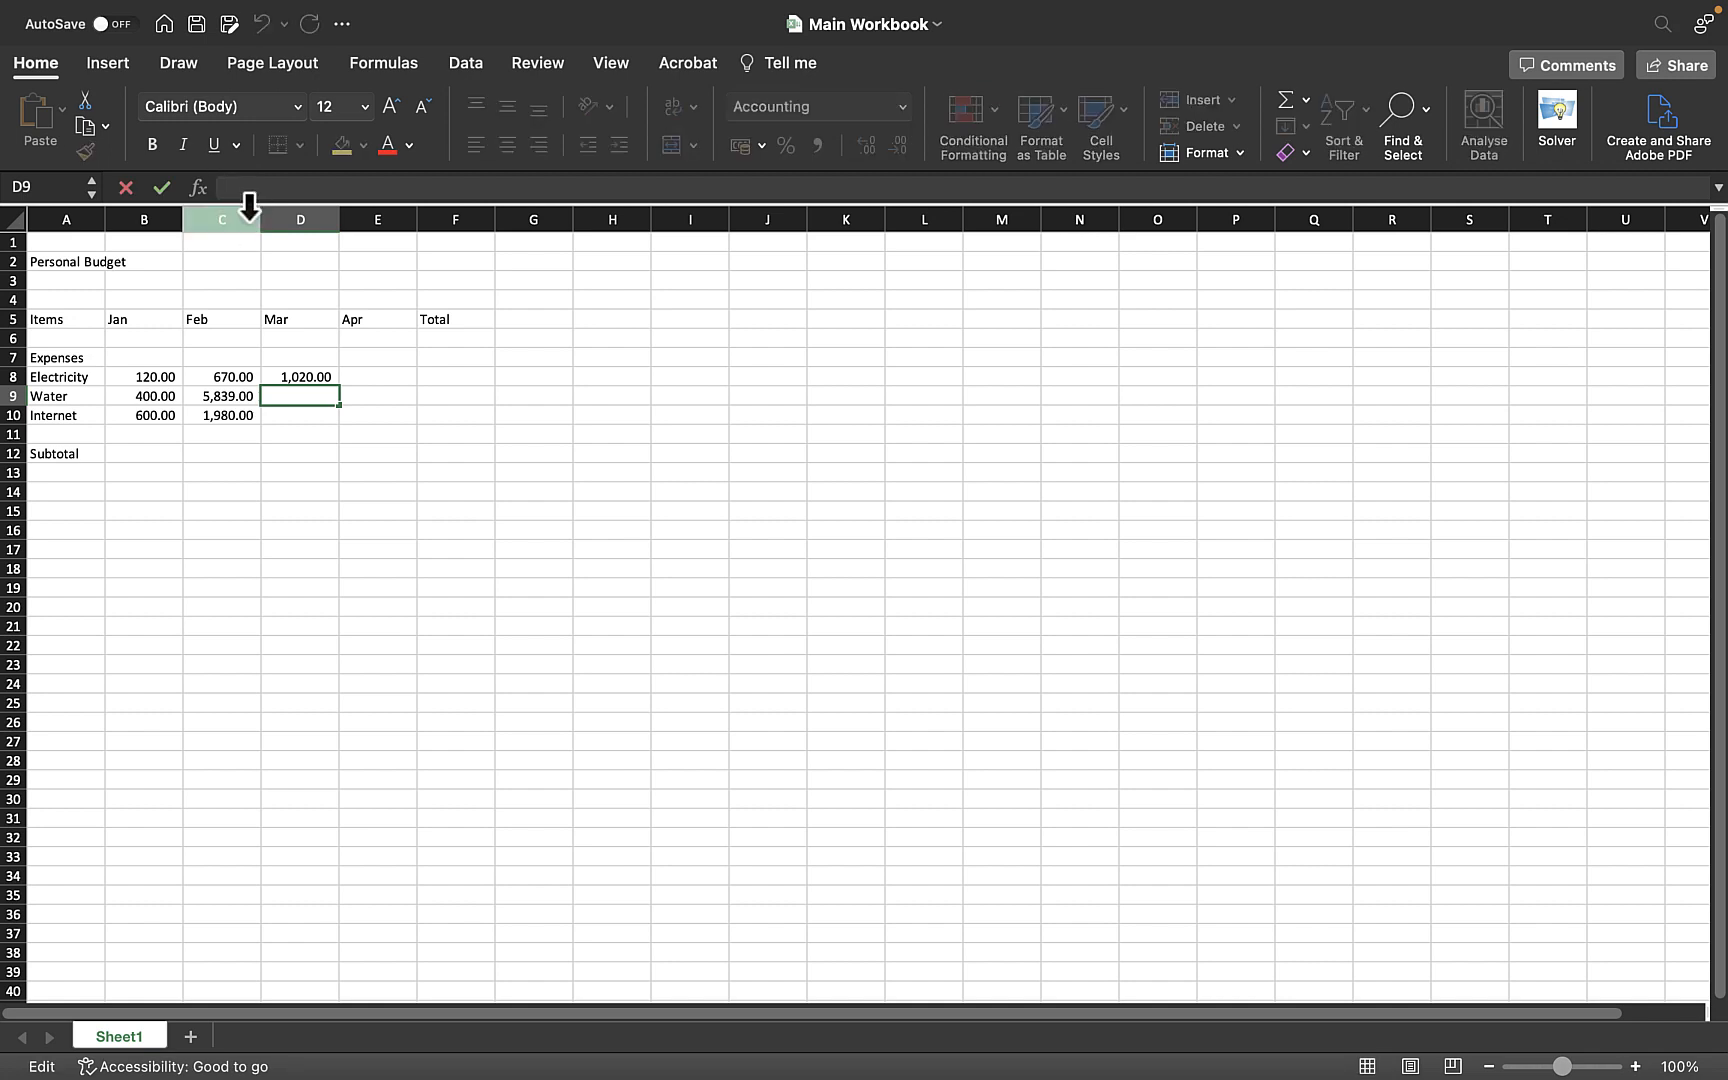
{"action": "key", "text": "Return"}
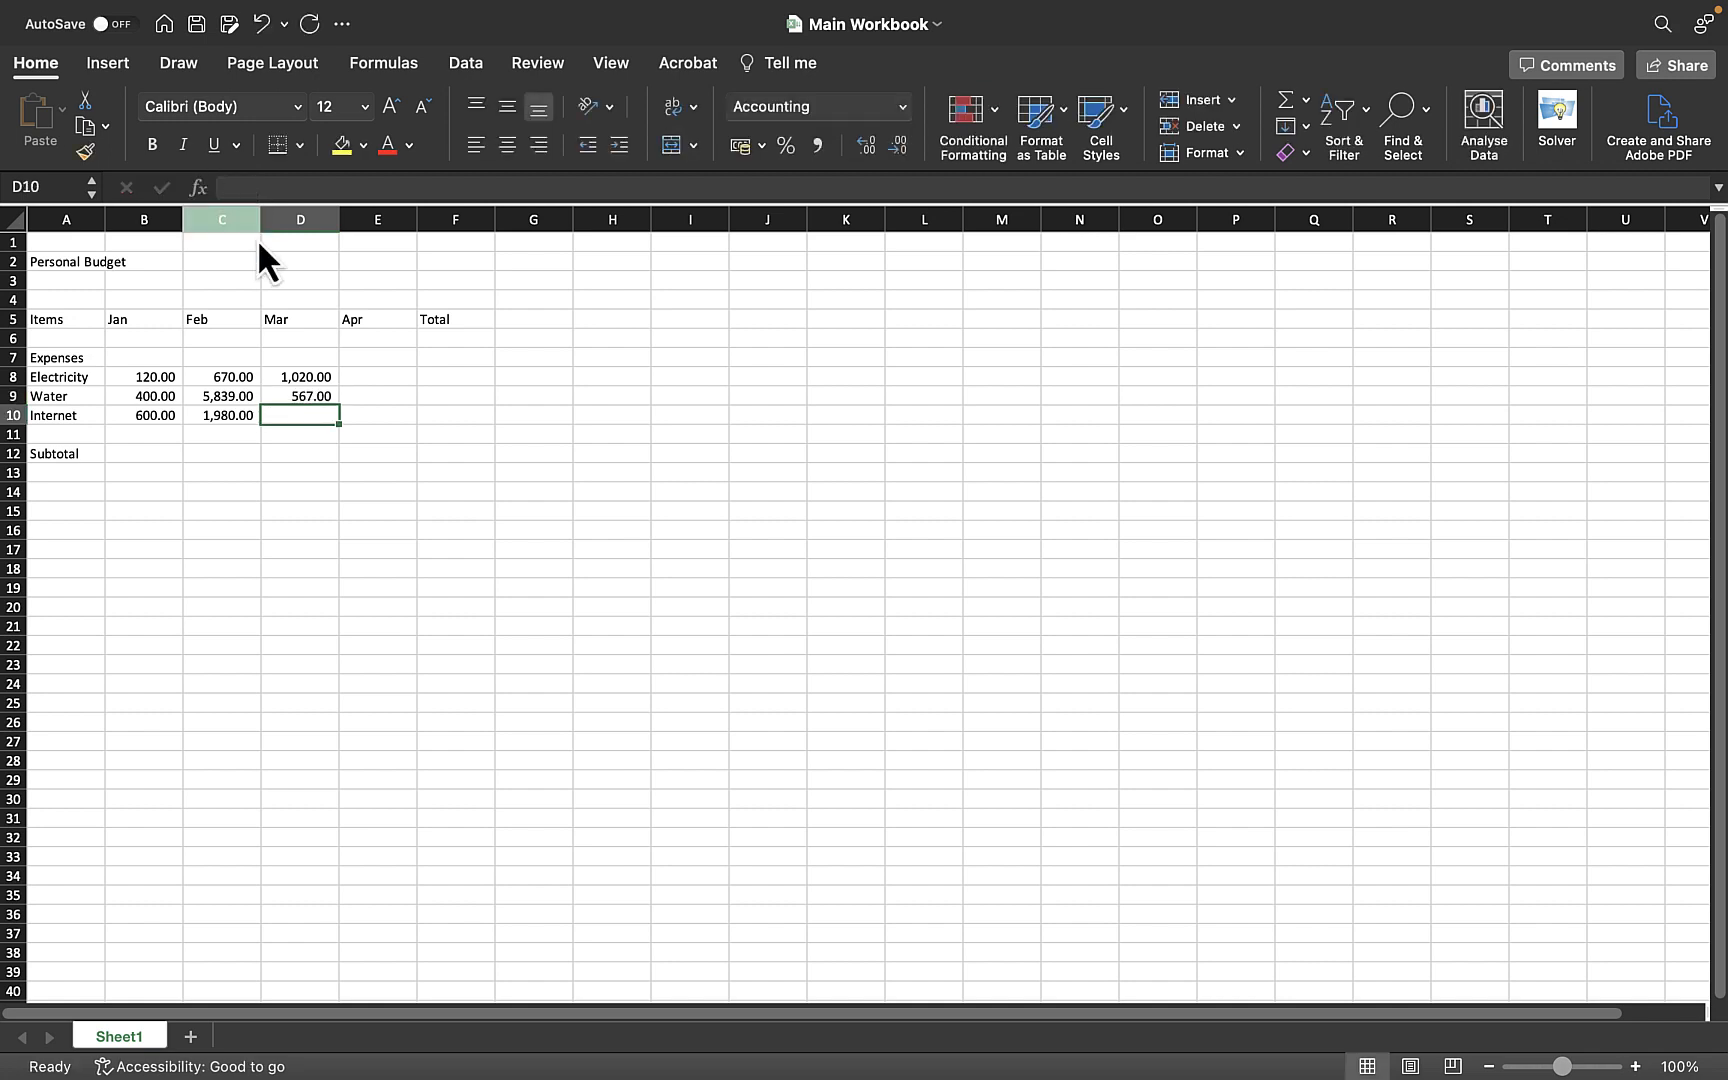
{"action": "left_click", "coordinate": [320, 396]}
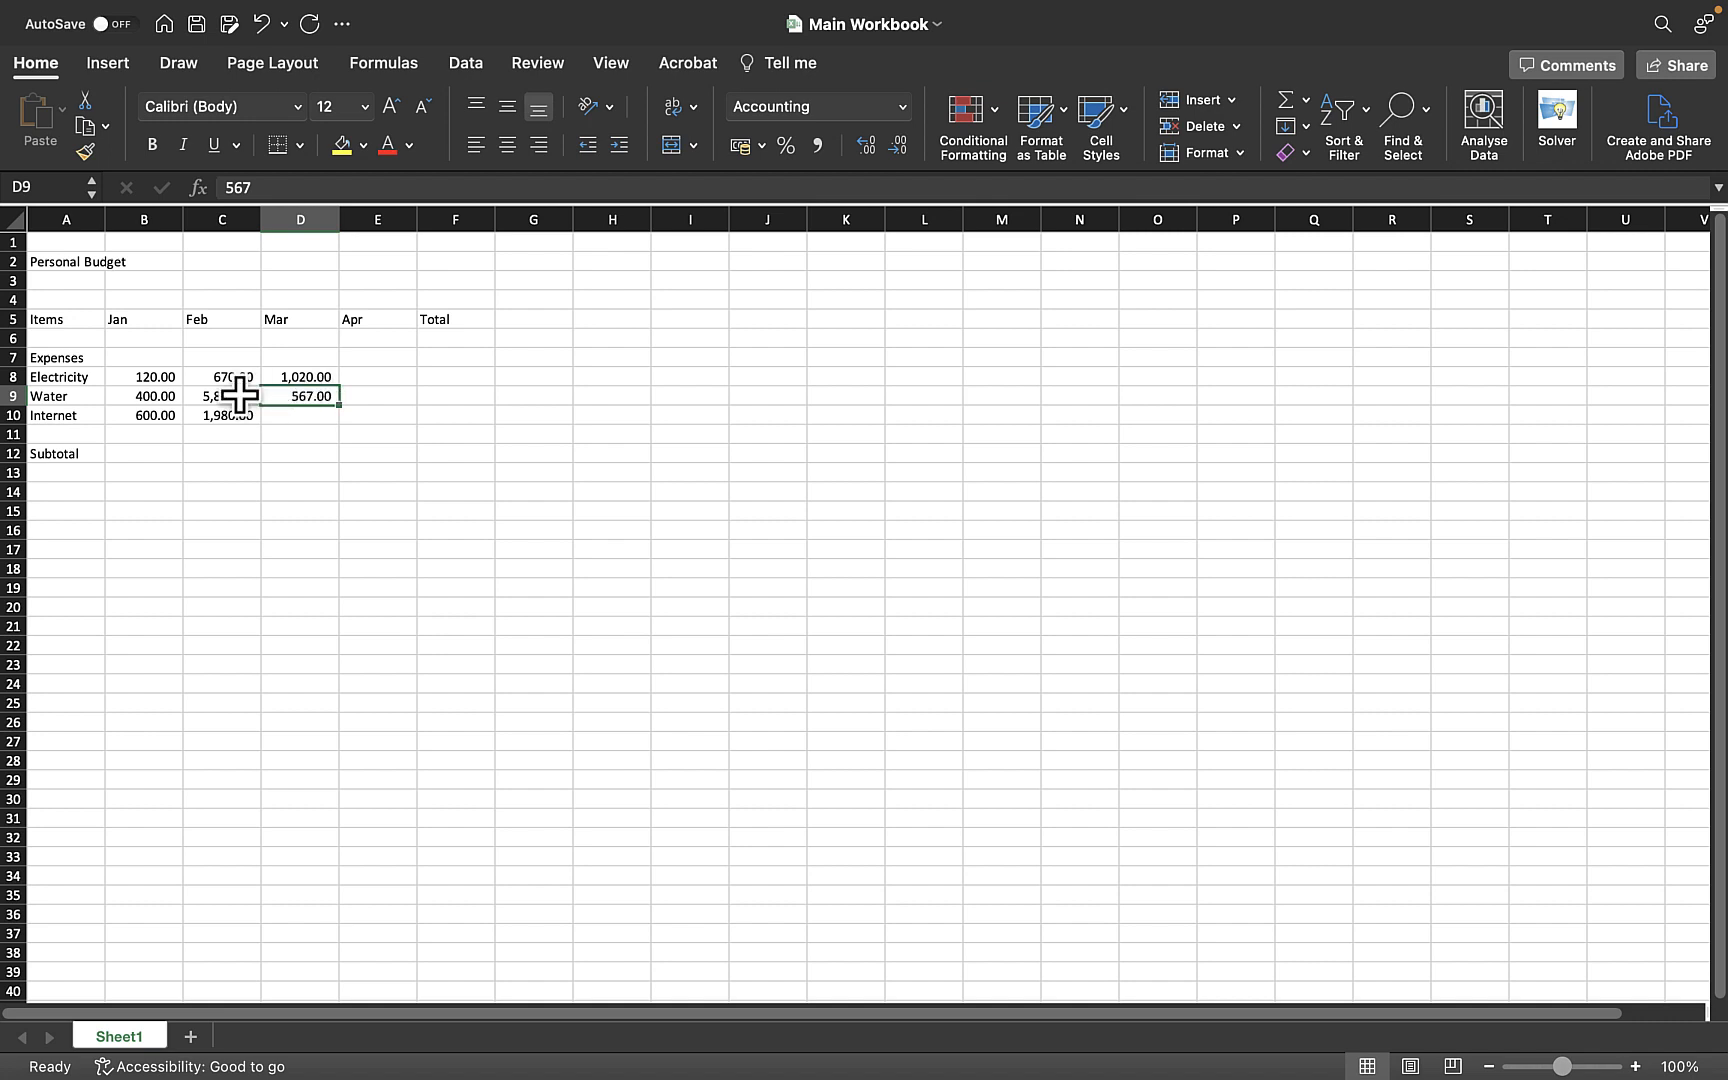
{"action": "left_click", "coordinate": [158, 378]}
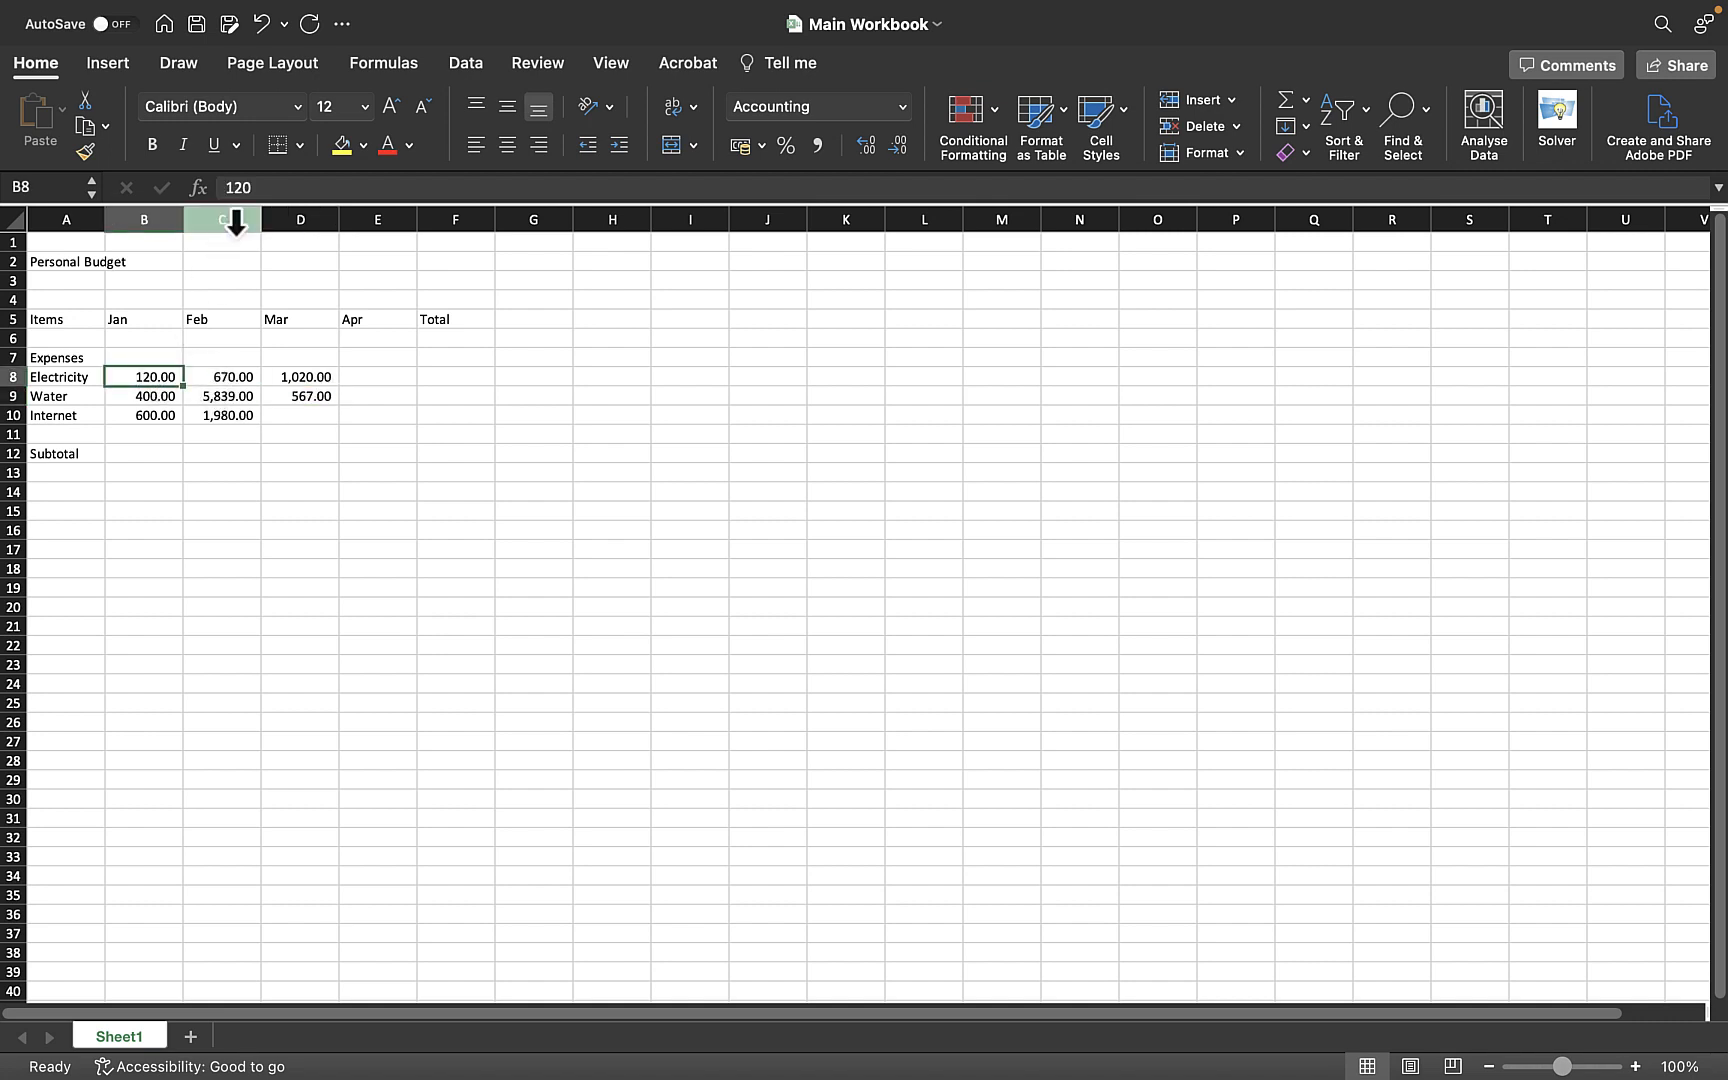
{"action": "left_click", "coordinate": [254, 189]}
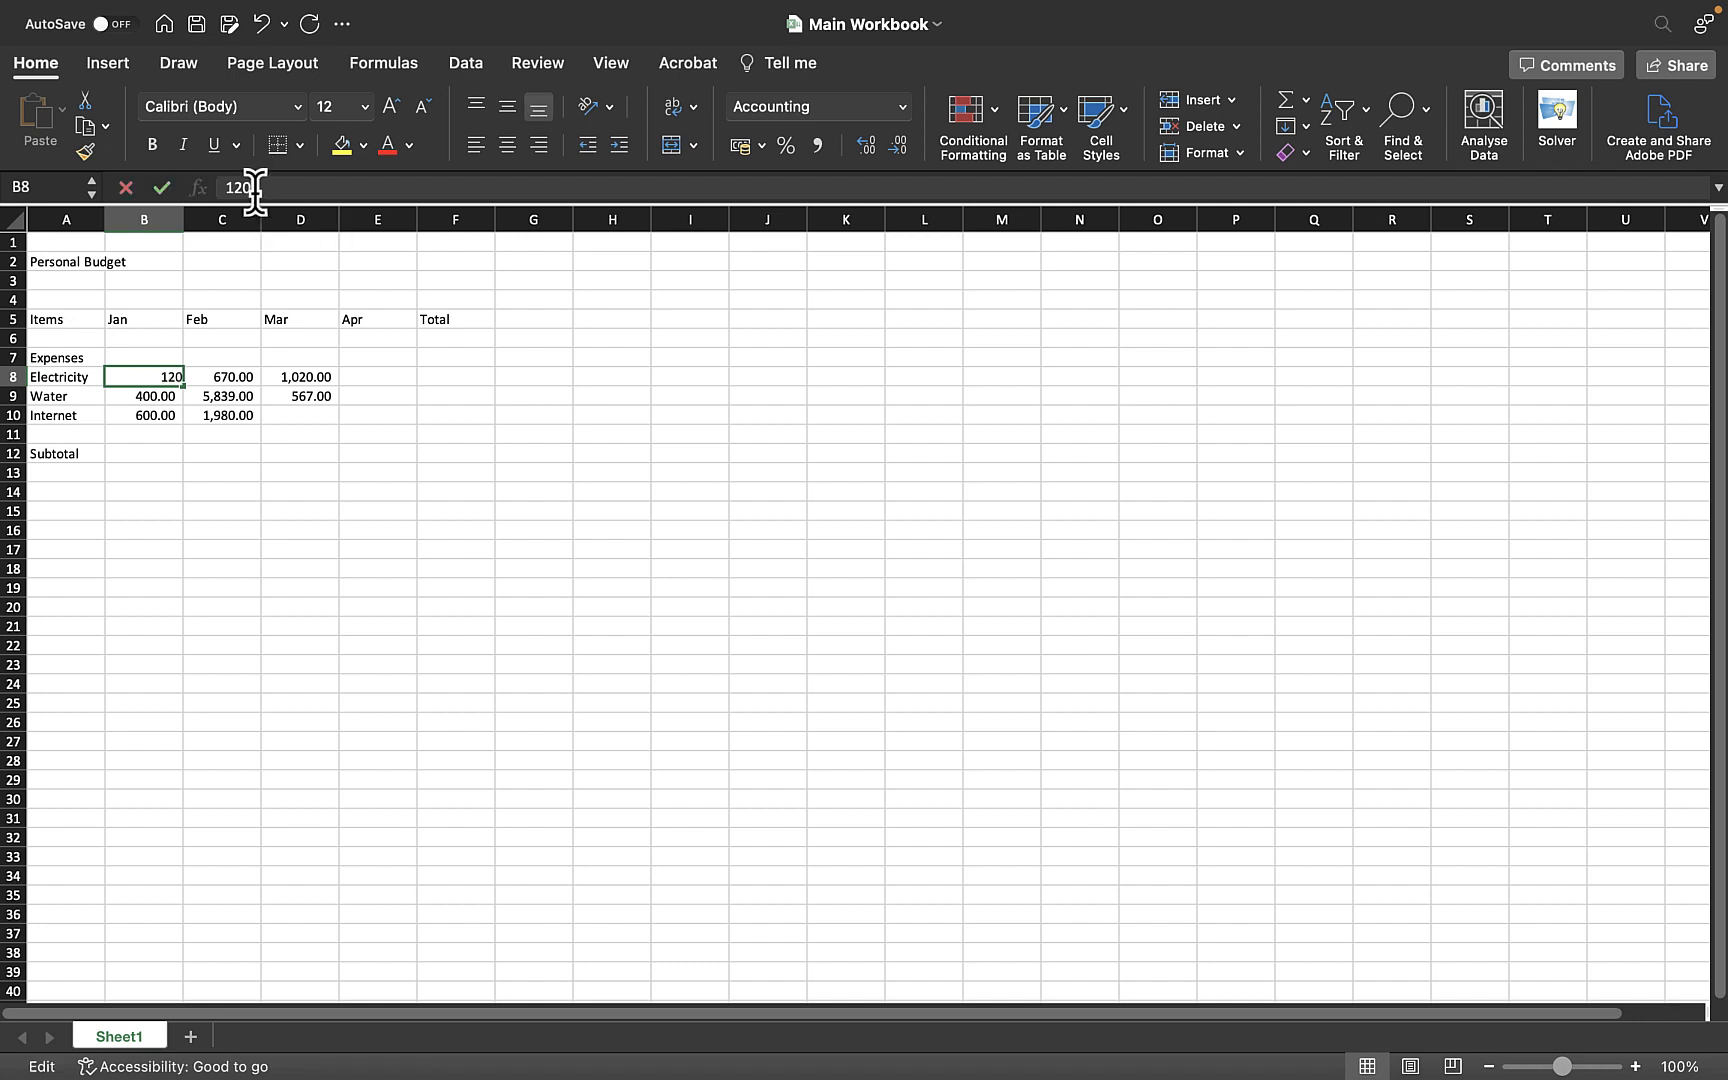
{"action": "left_click", "coordinate": [162, 189]}
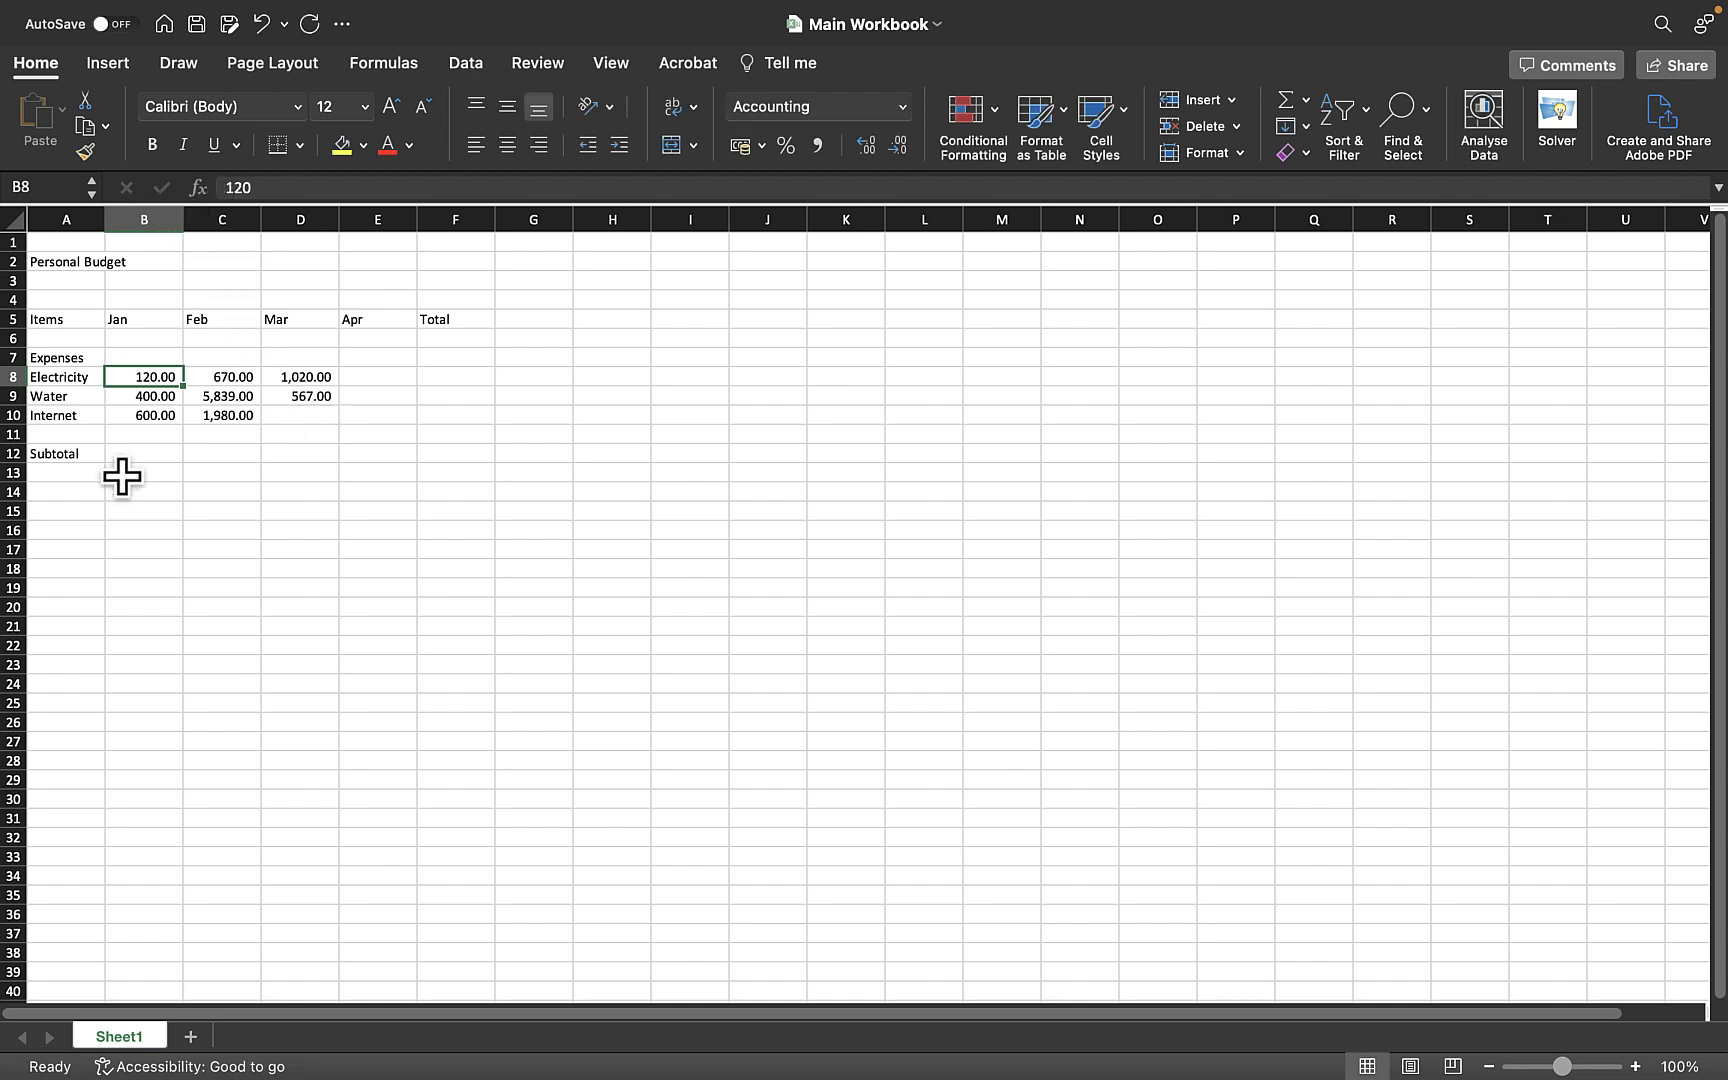
{"action": "left_click", "coordinate": [164, 398]}
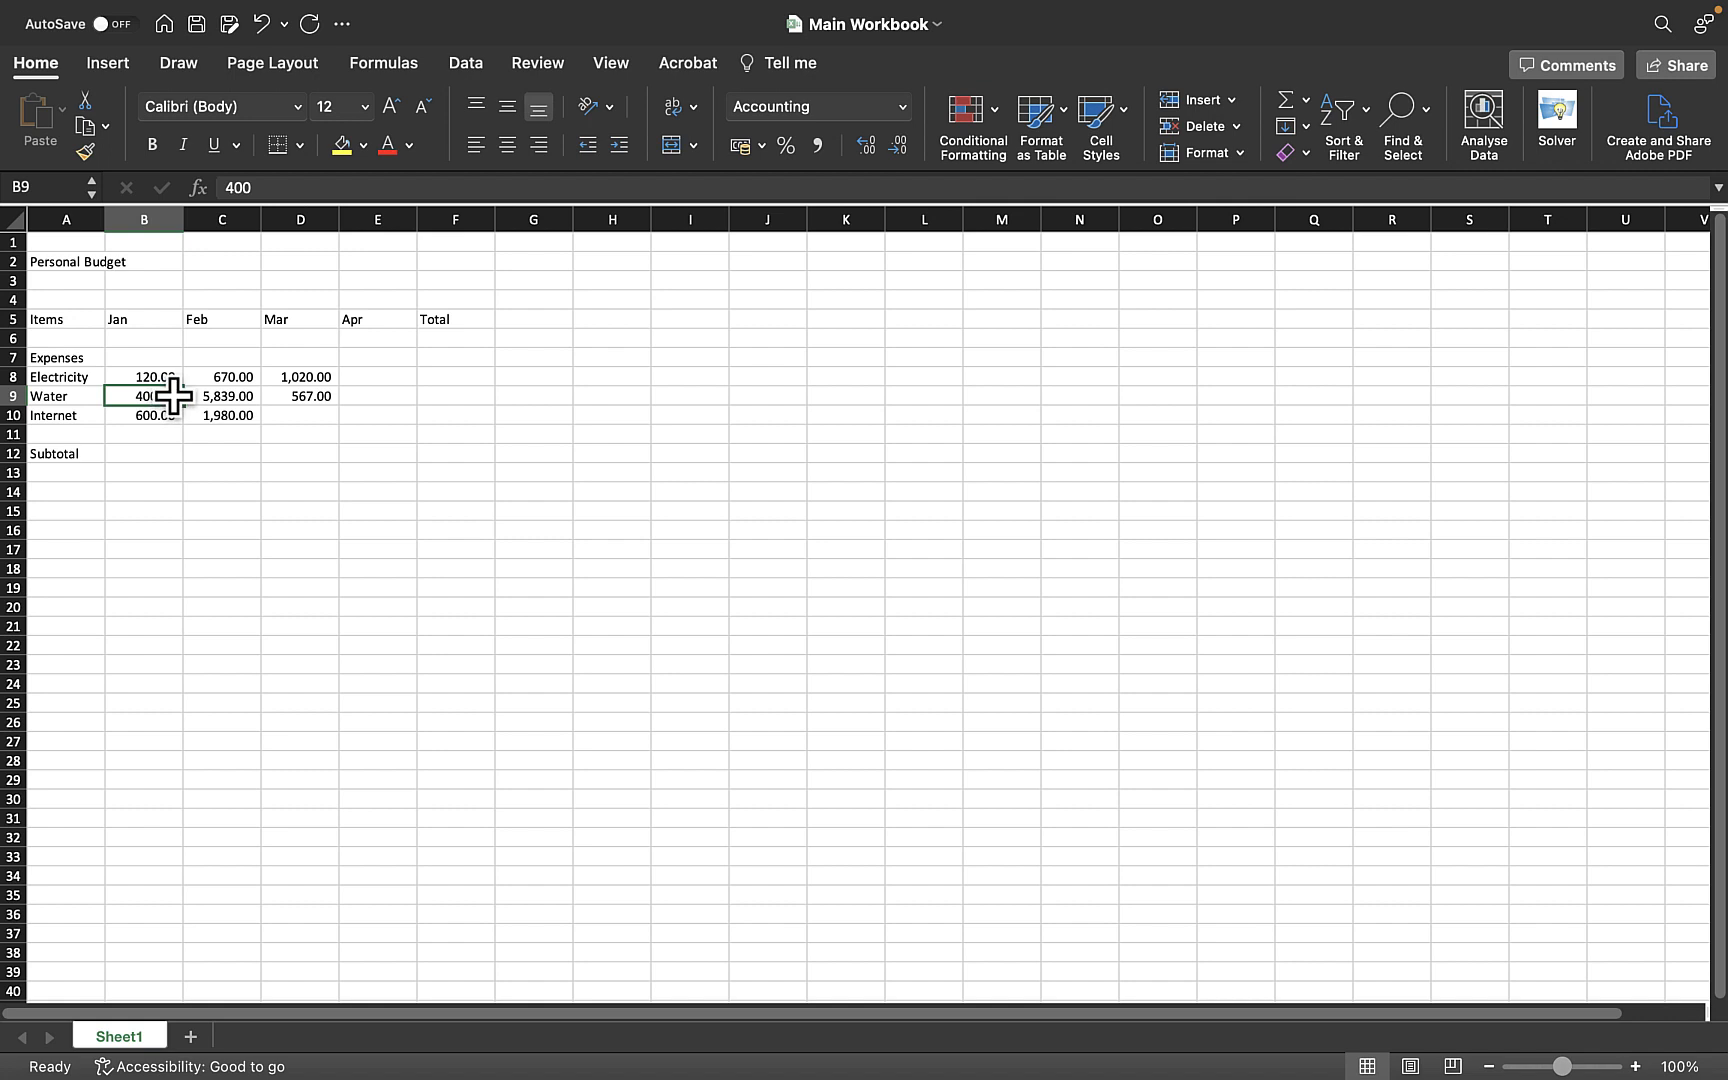
{"action": "double_click", "coordinate": [173, 395]}
{"action": "left_click", "coordinate": [288, 416]}
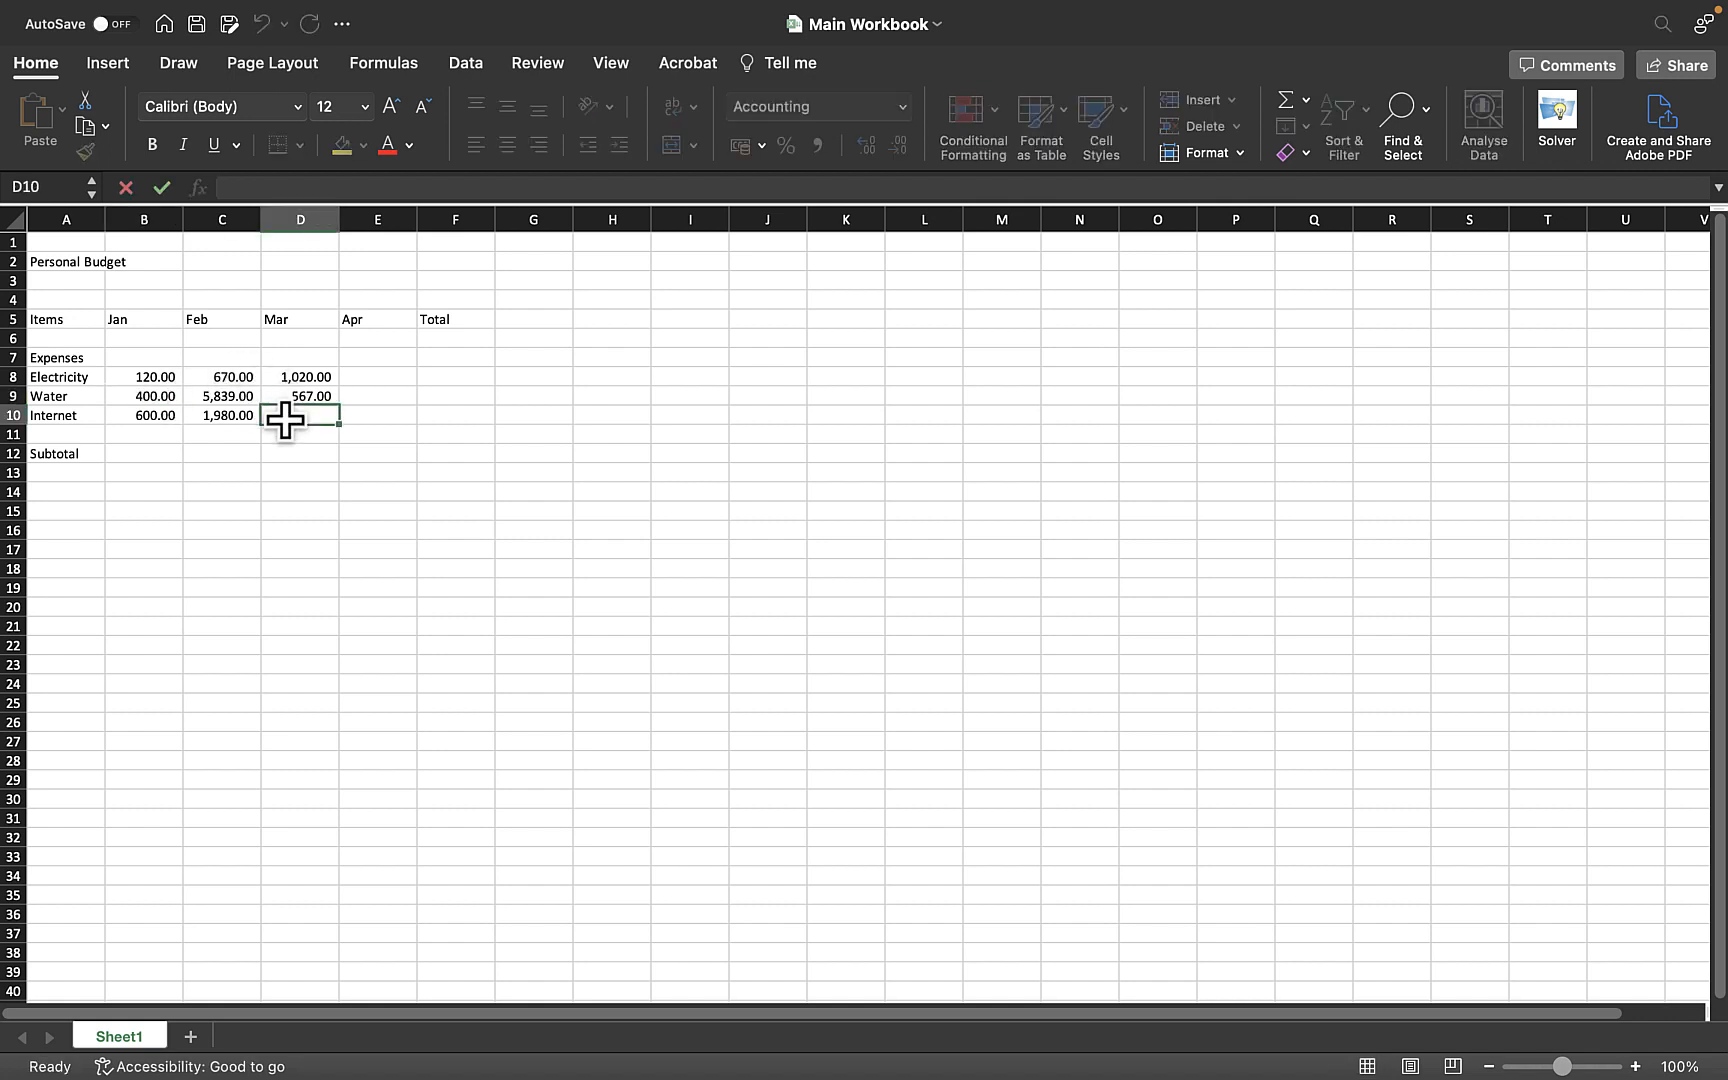
{"action": "left_click", "coordinate": [154, 396]}
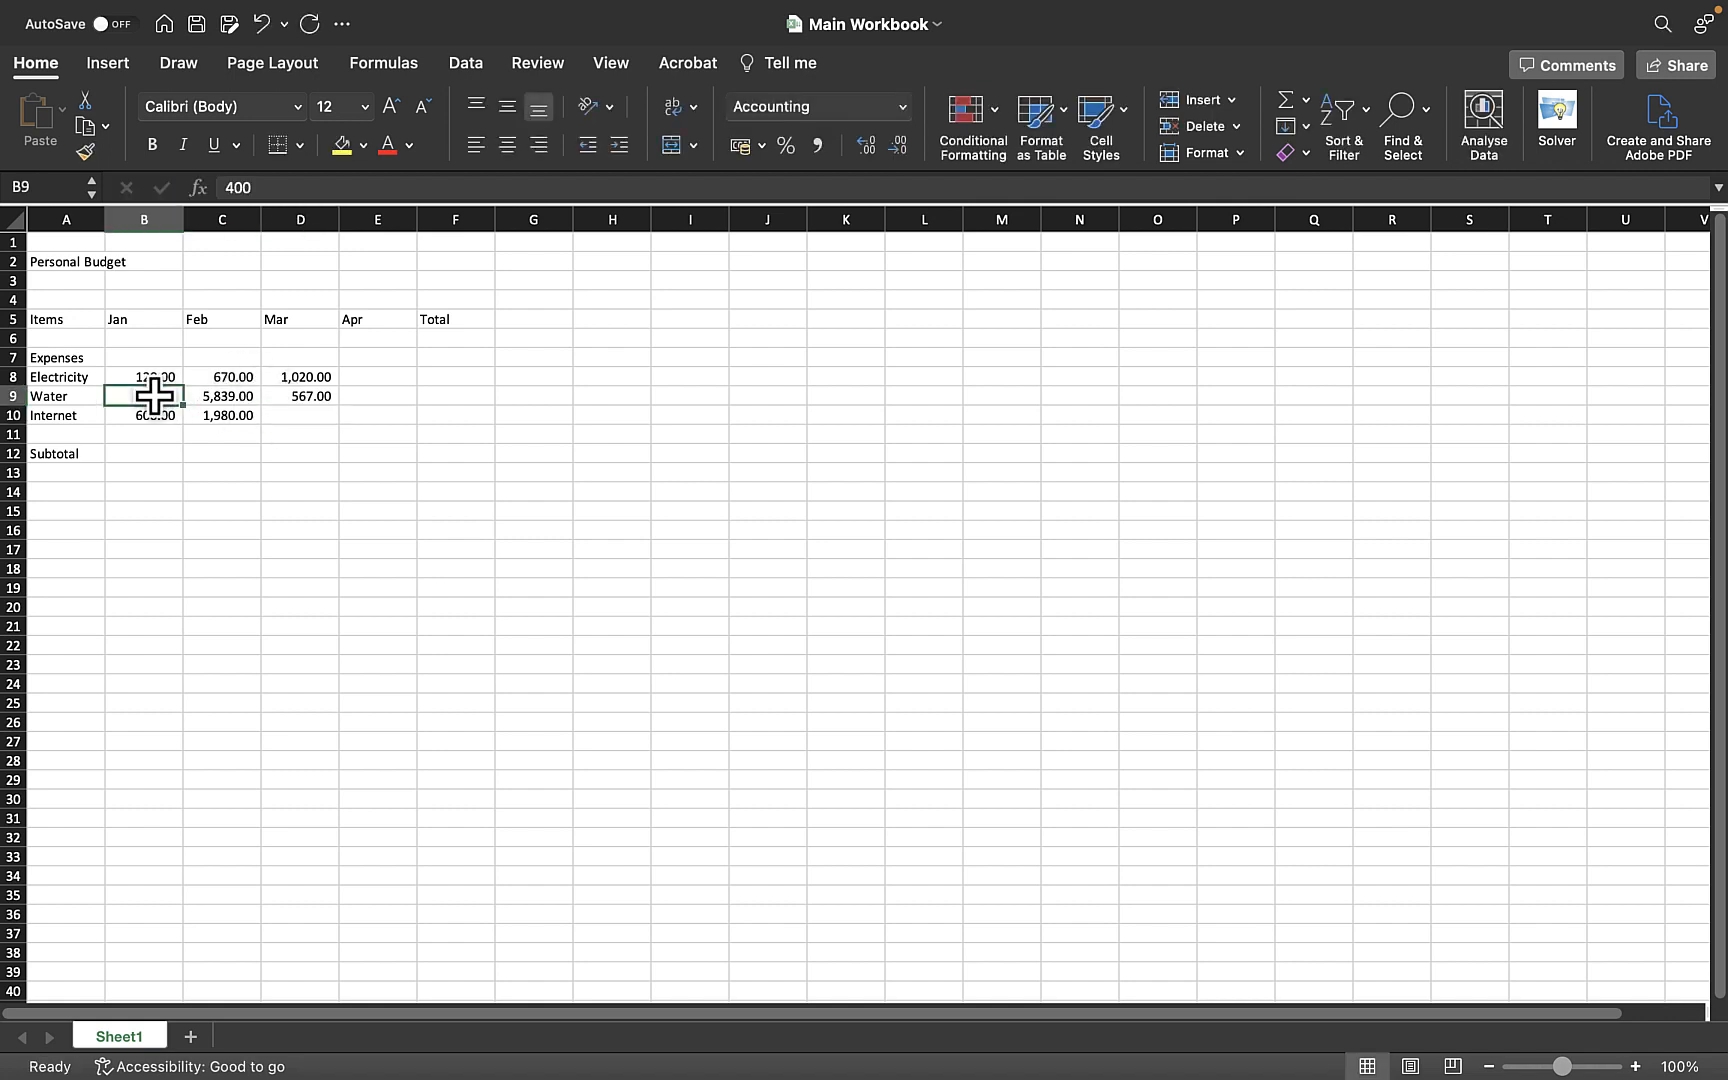
{"action": "left_click", "coordinate": [259, 187]}
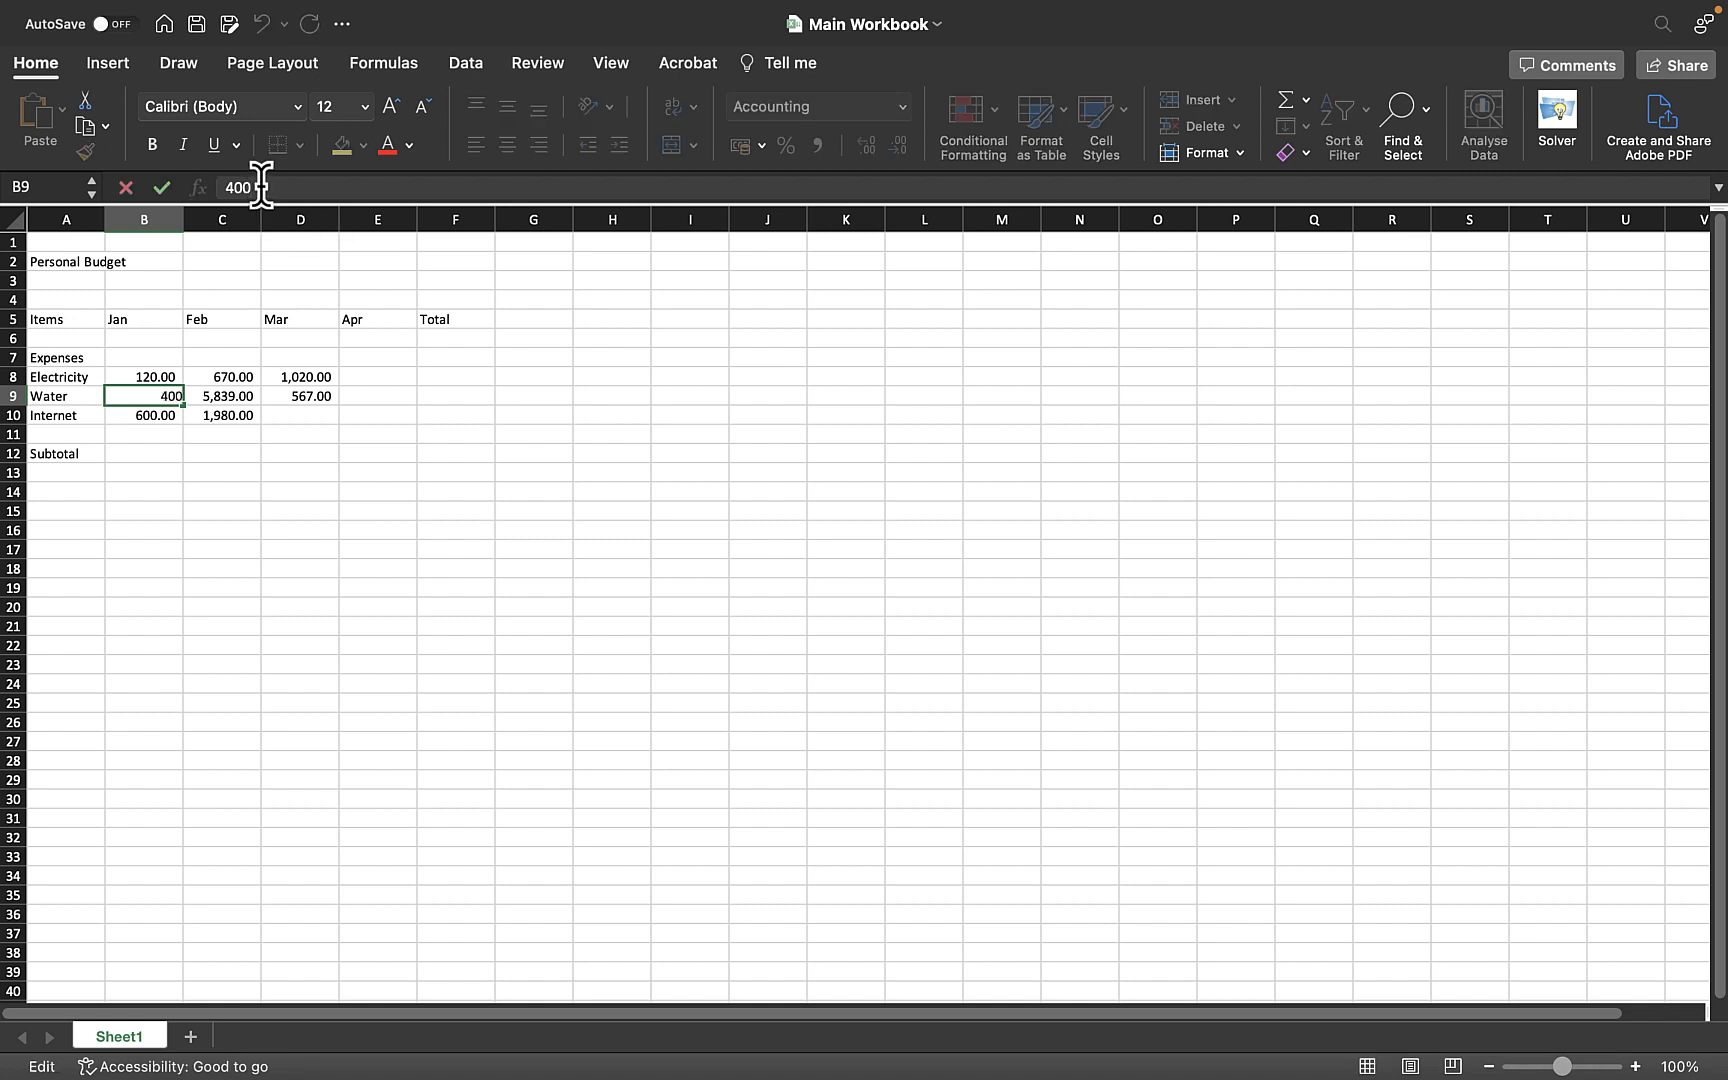
{"action": "left_click", "coordinate": [126, 188]}
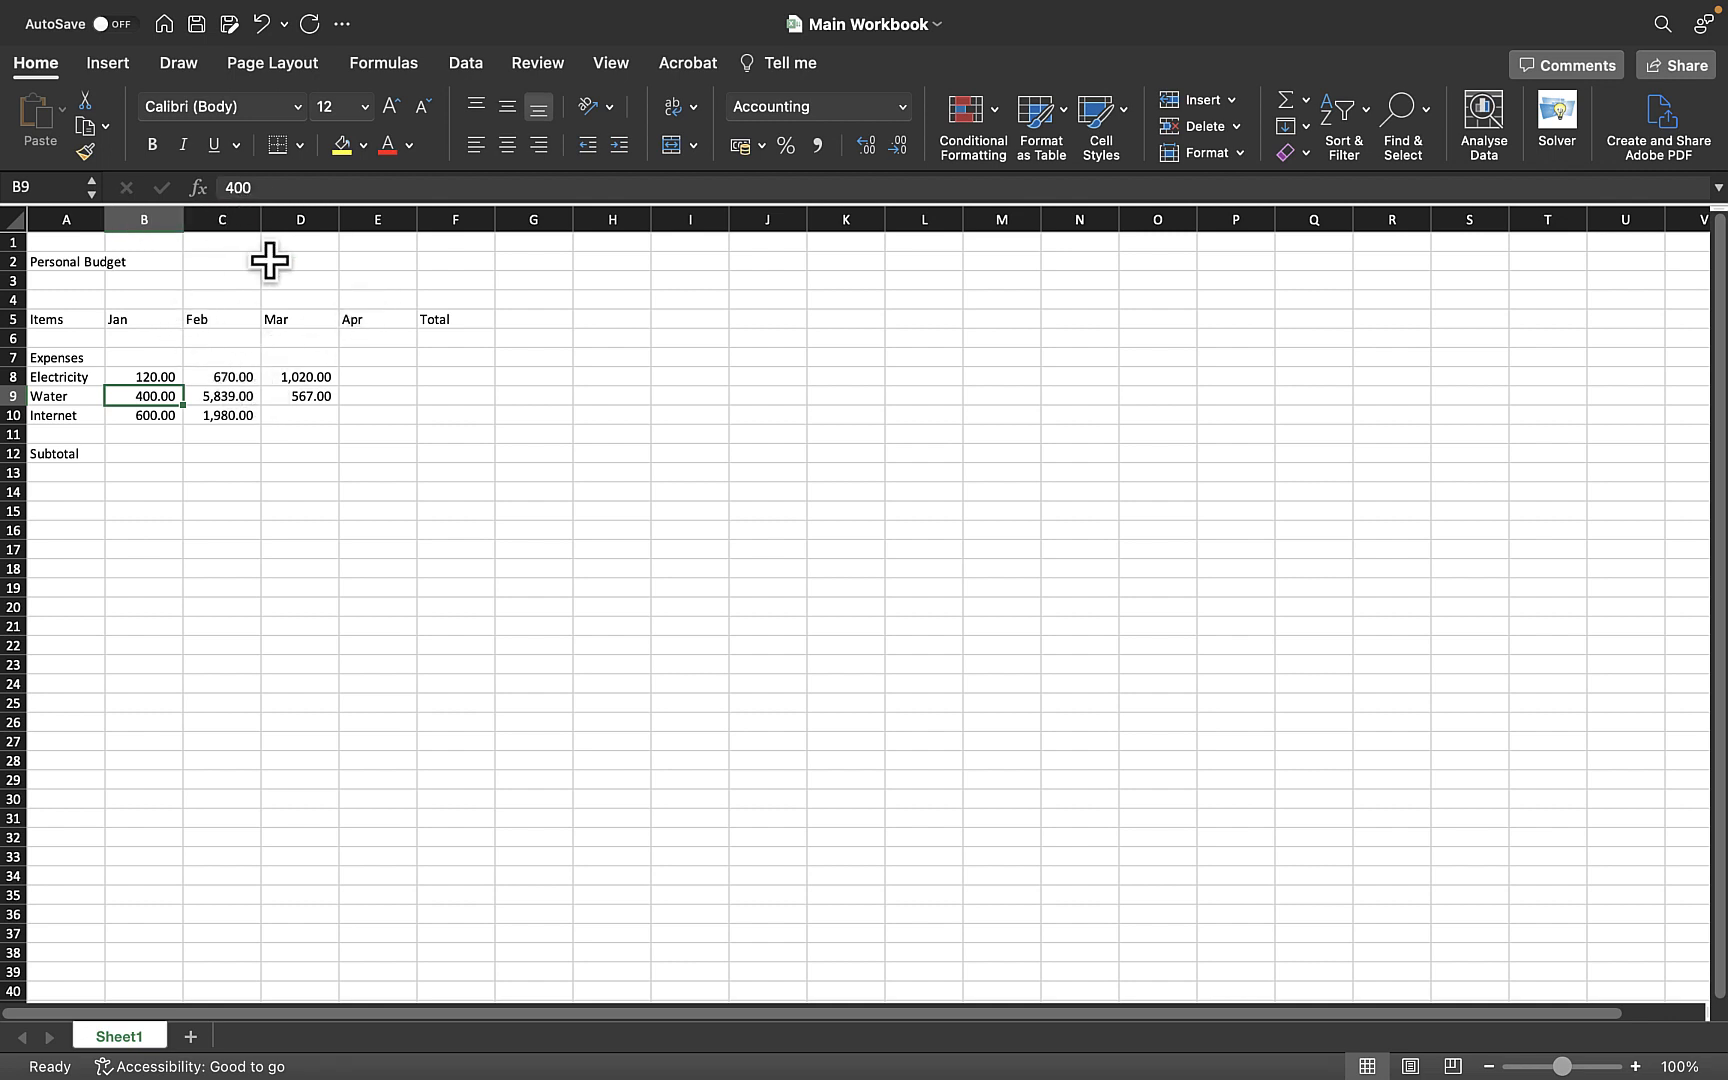
{"action": "left_click", "coordinate": [264, 188]}
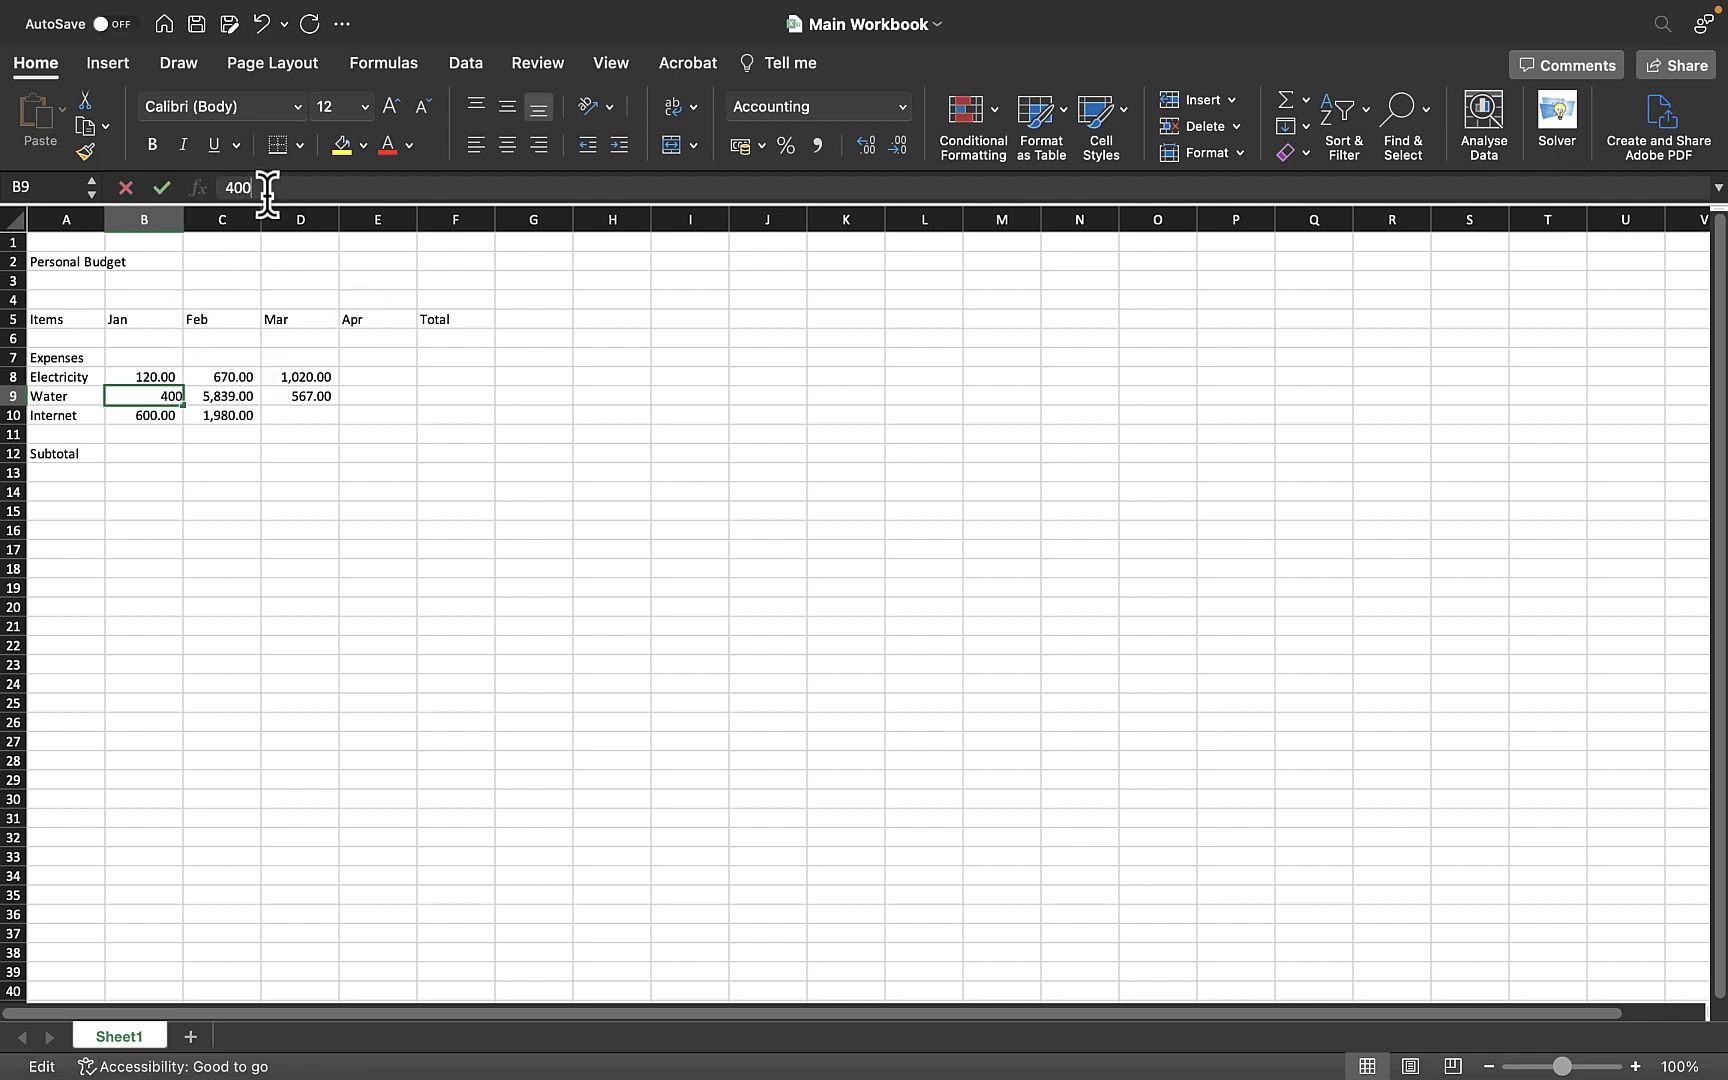
{"action": "left_click", "coordinate": [162, 190]}
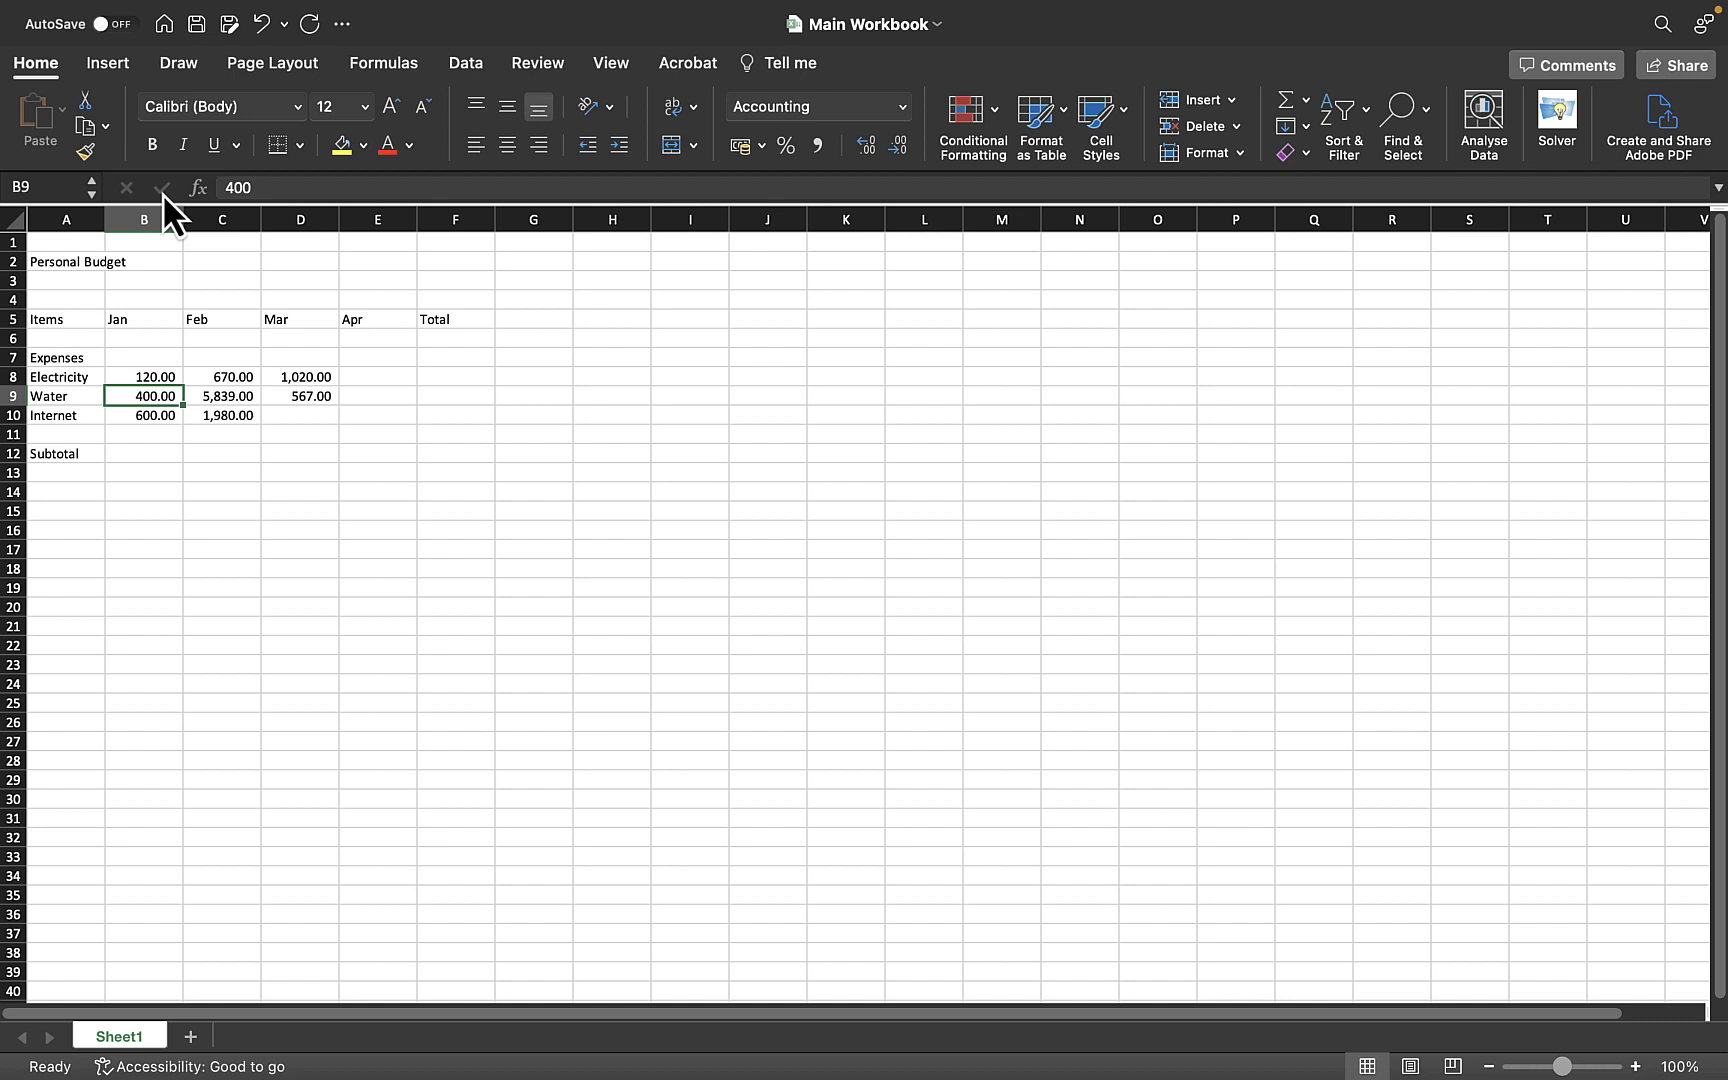
{"action": "left_click", "coordinate": [247, 474]}
{"action": "left_click", "coordinate": [160, 394]}
{"action": "double_click", "coordinate": [277, 190]}
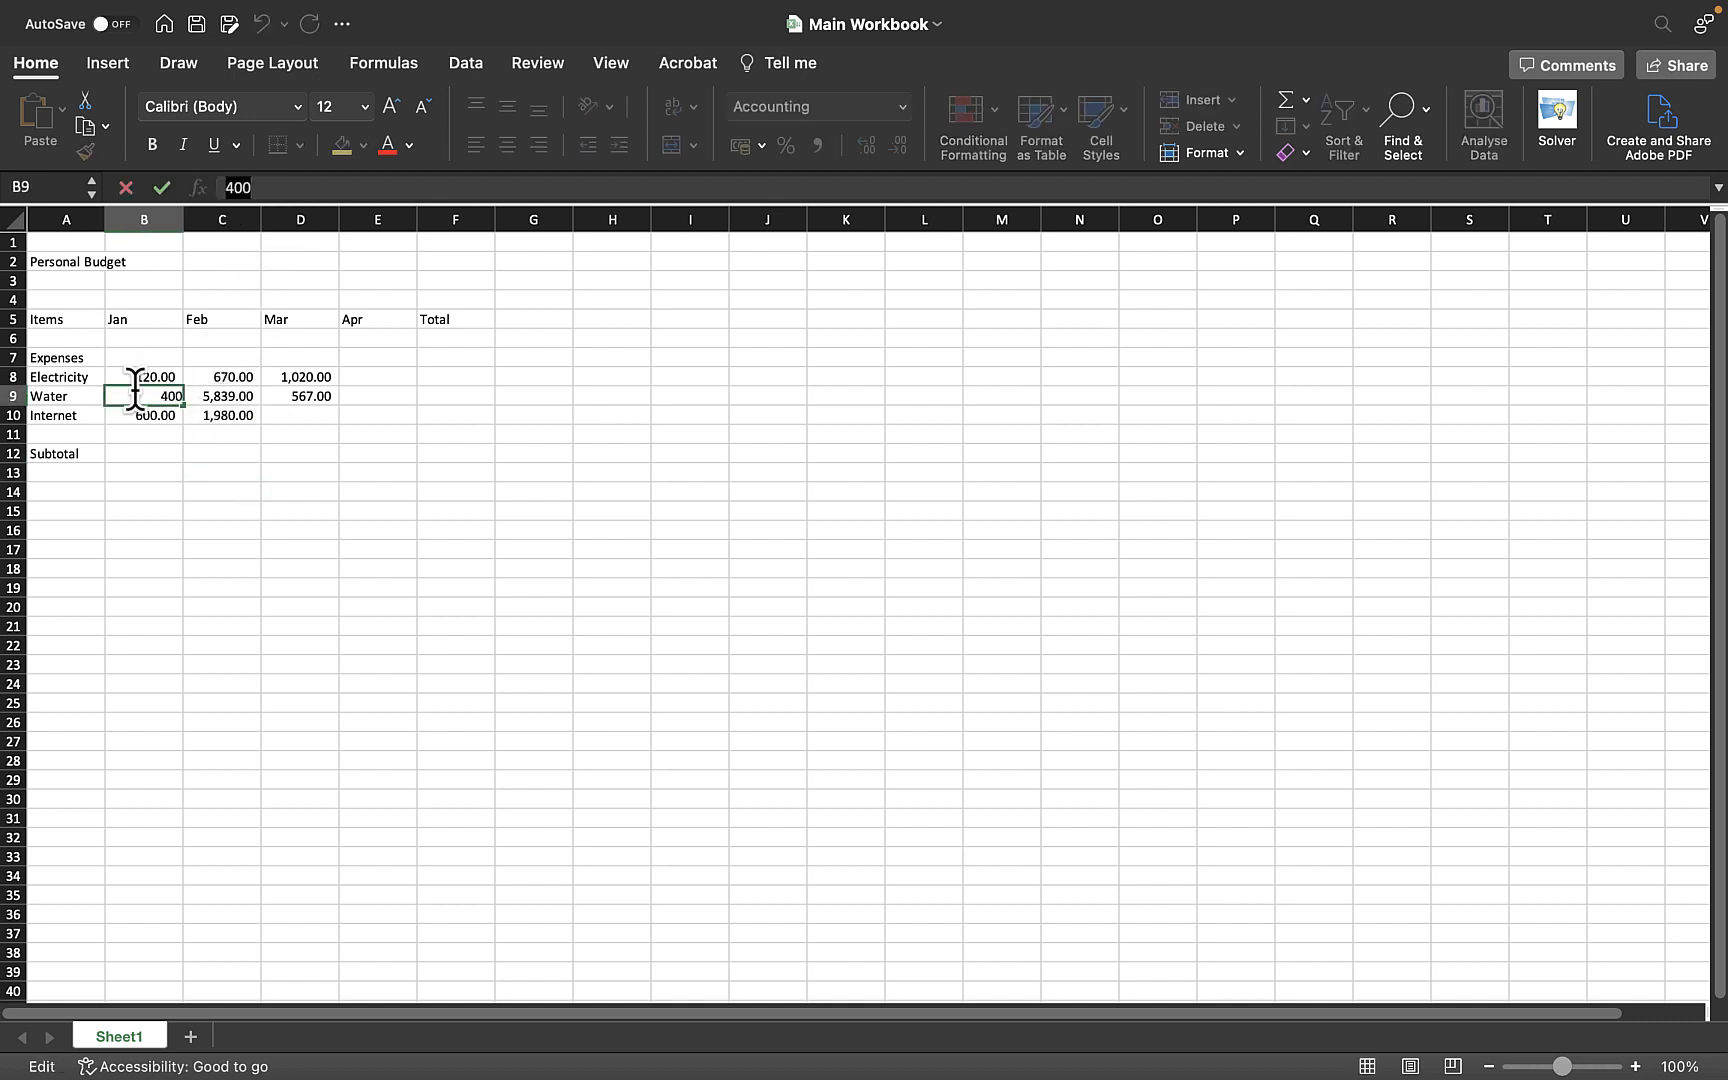
{"action": "type", "text": "3"}
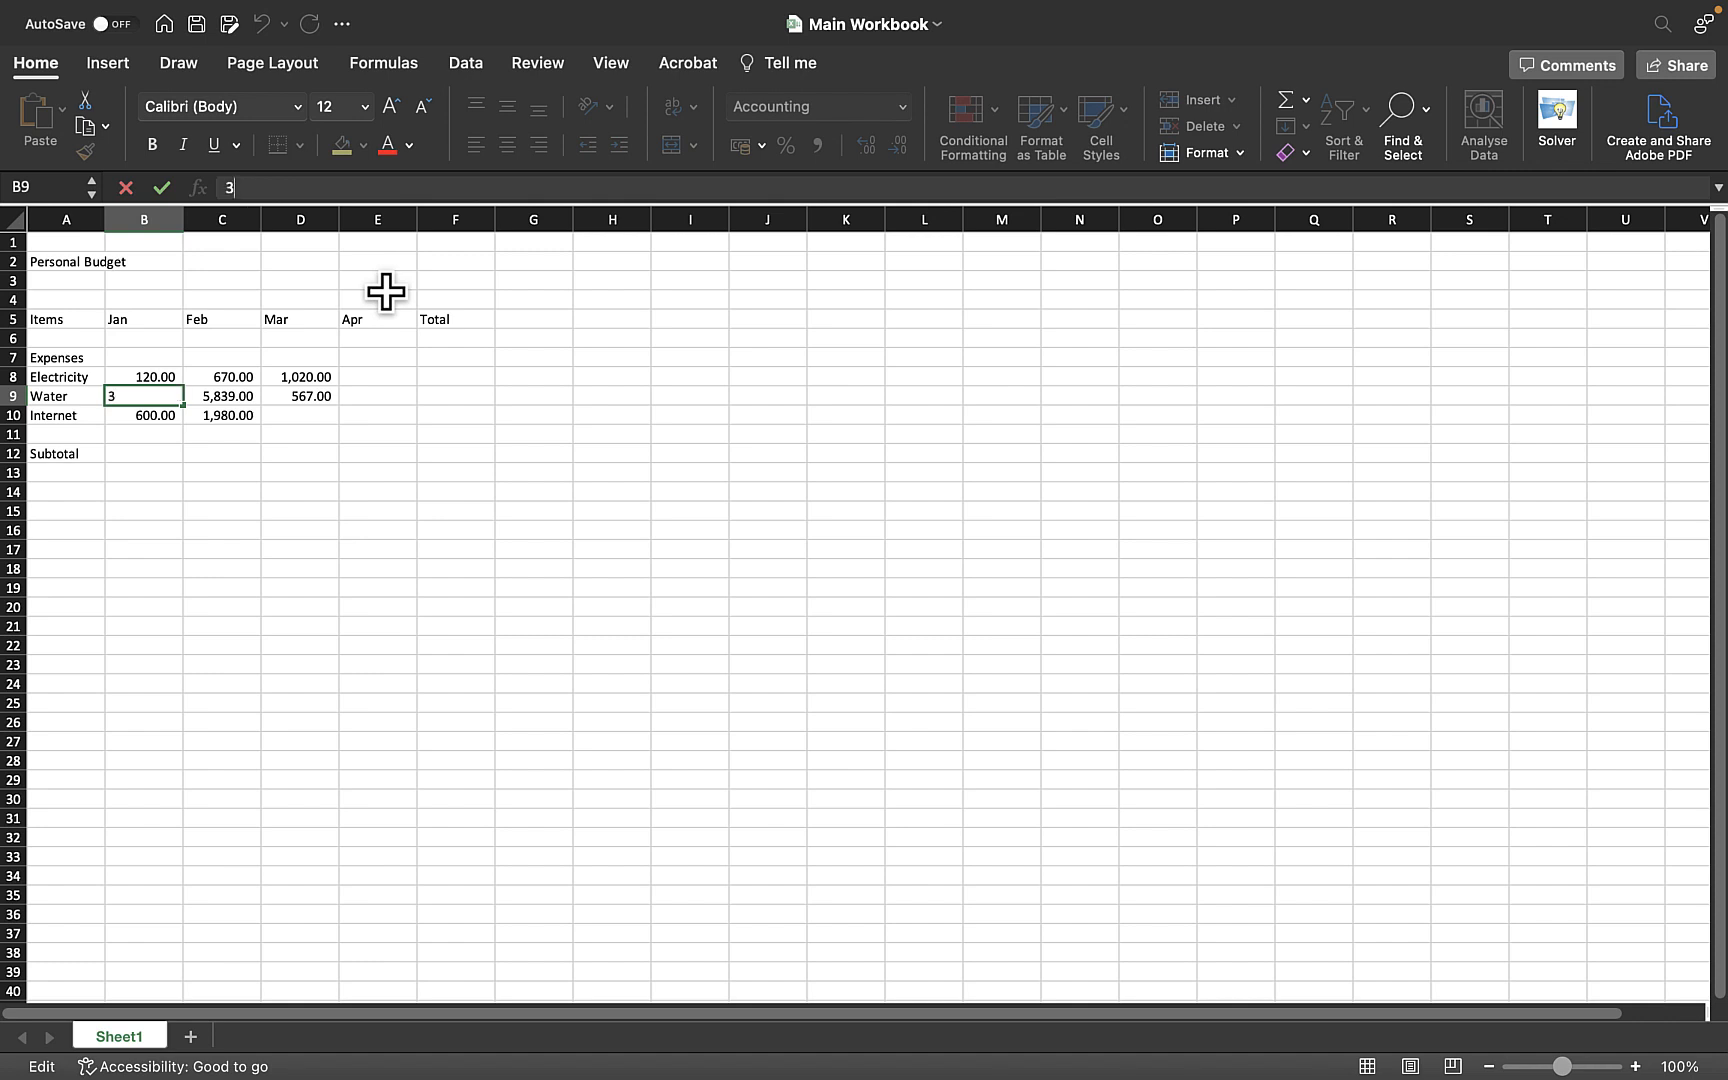
{"action": "left_click", "coordinate": [130, 188]}
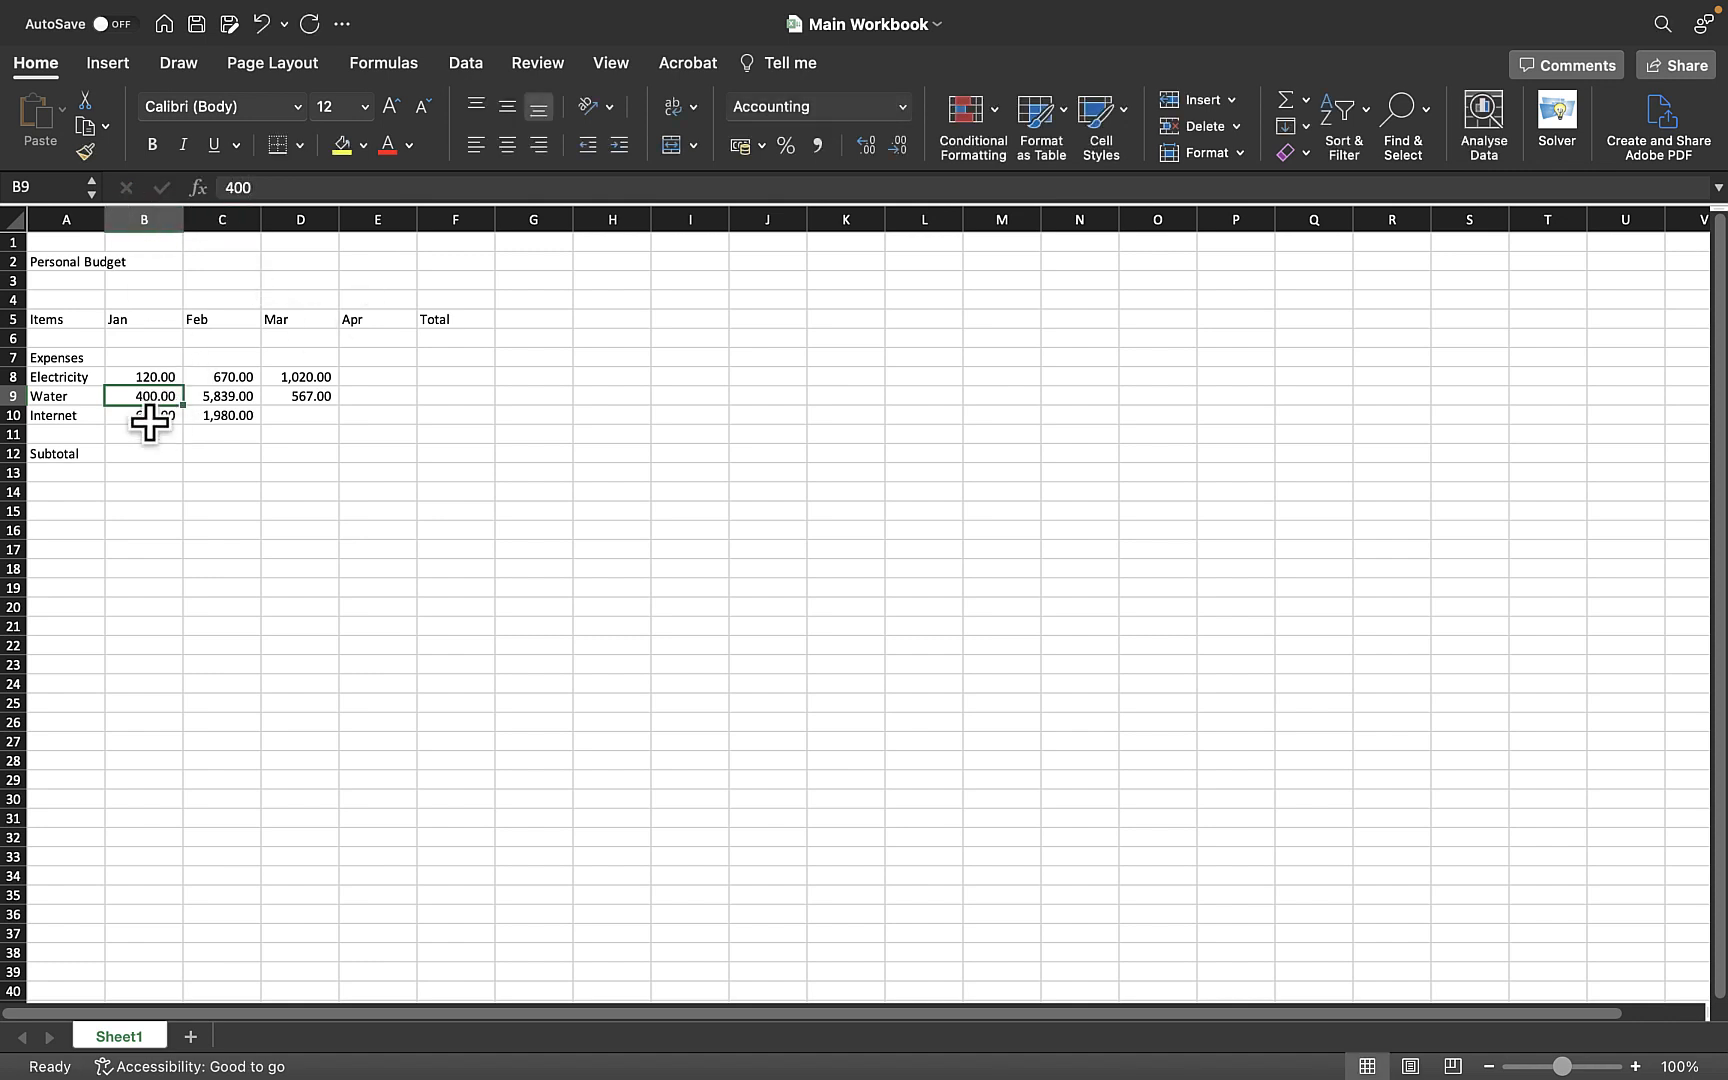
- Change the January Water expense to 300
{"action": "double_click", "coordinate": [285, 179]}
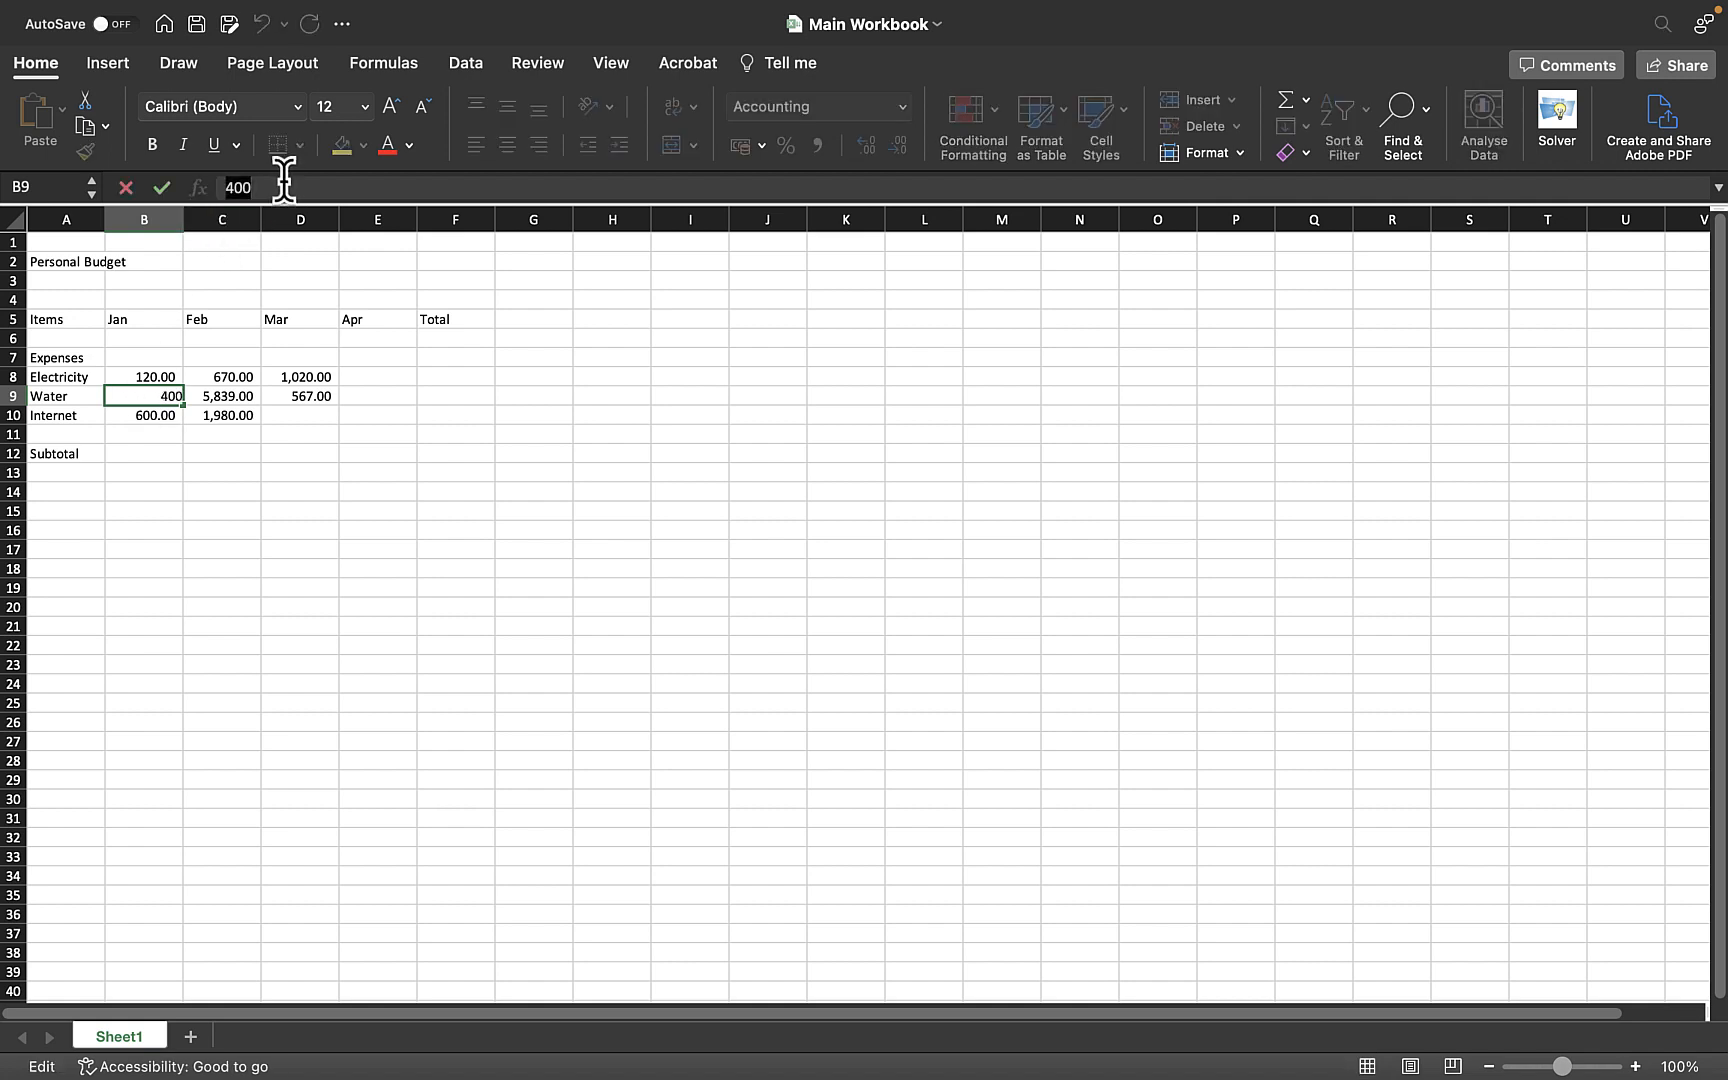
{"action": "type", "text": "300"}
{"action": "left_click", "coordinate": [161, 188]}
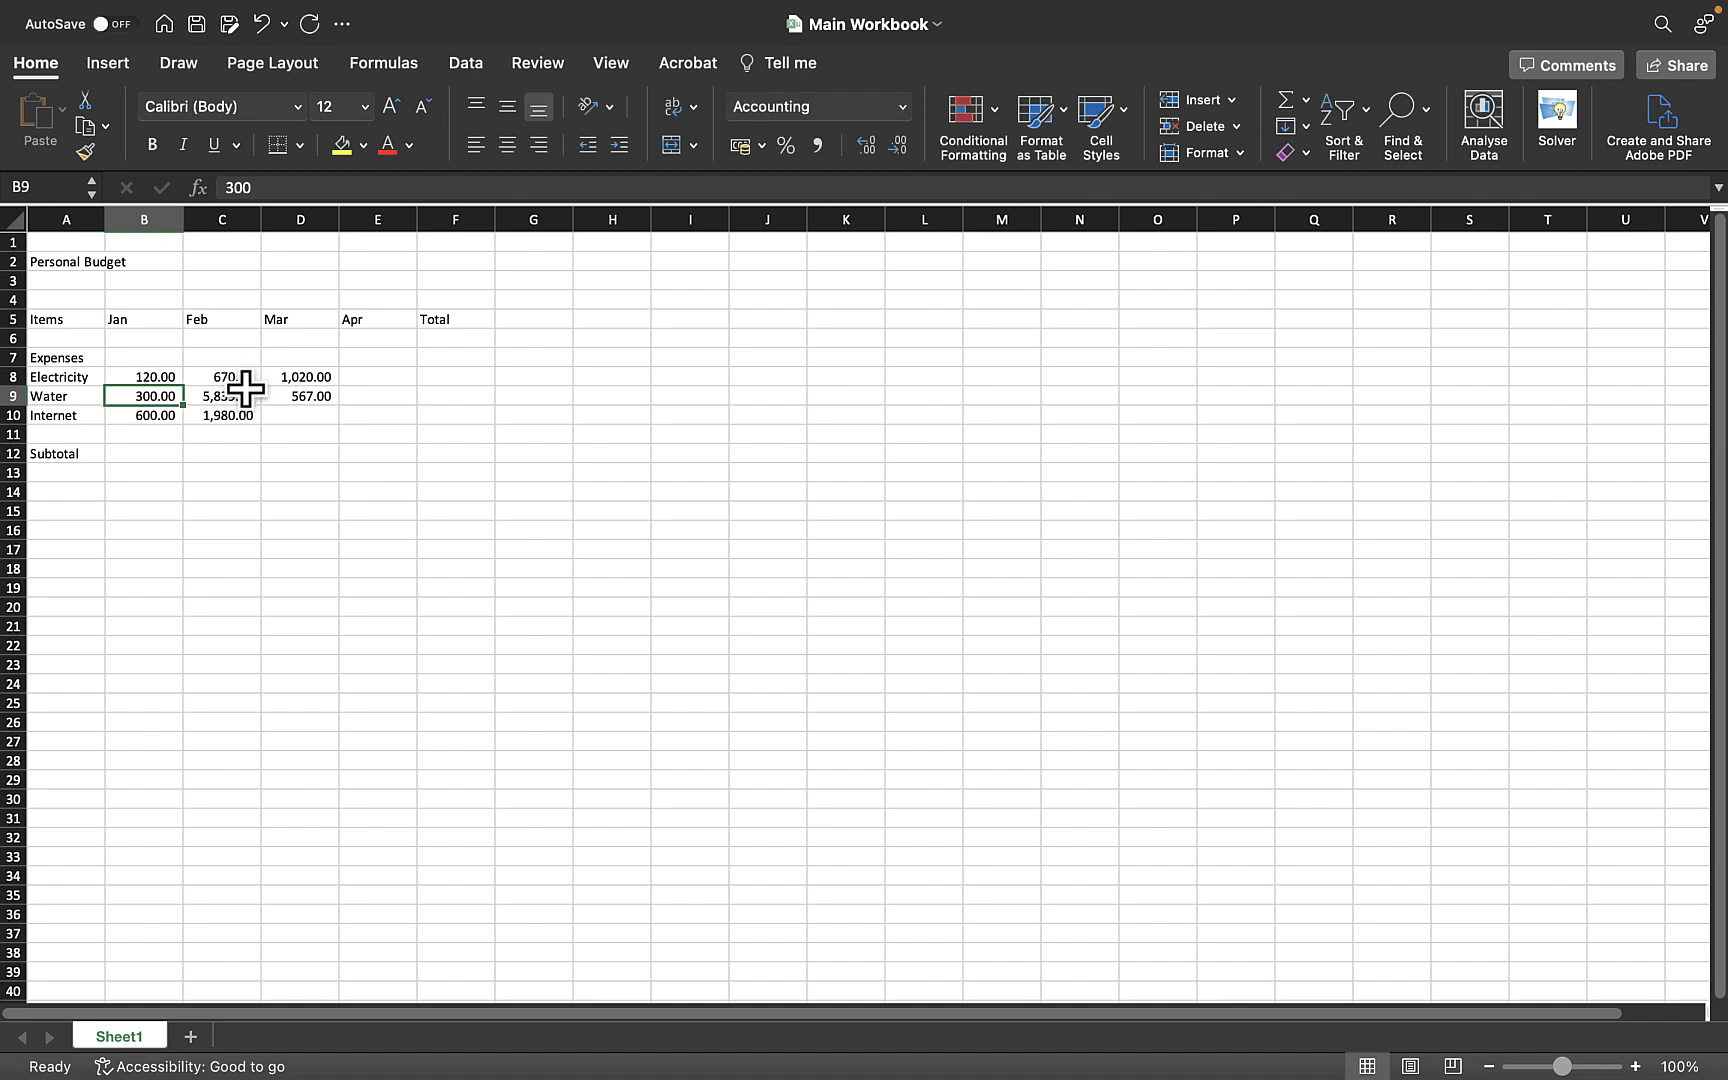
- Change the February Water expense to 5839.13
{"action": "left_click", "coordinate": [255, 456]}
{"action": "left_click", "coordinate": [160, 395]}
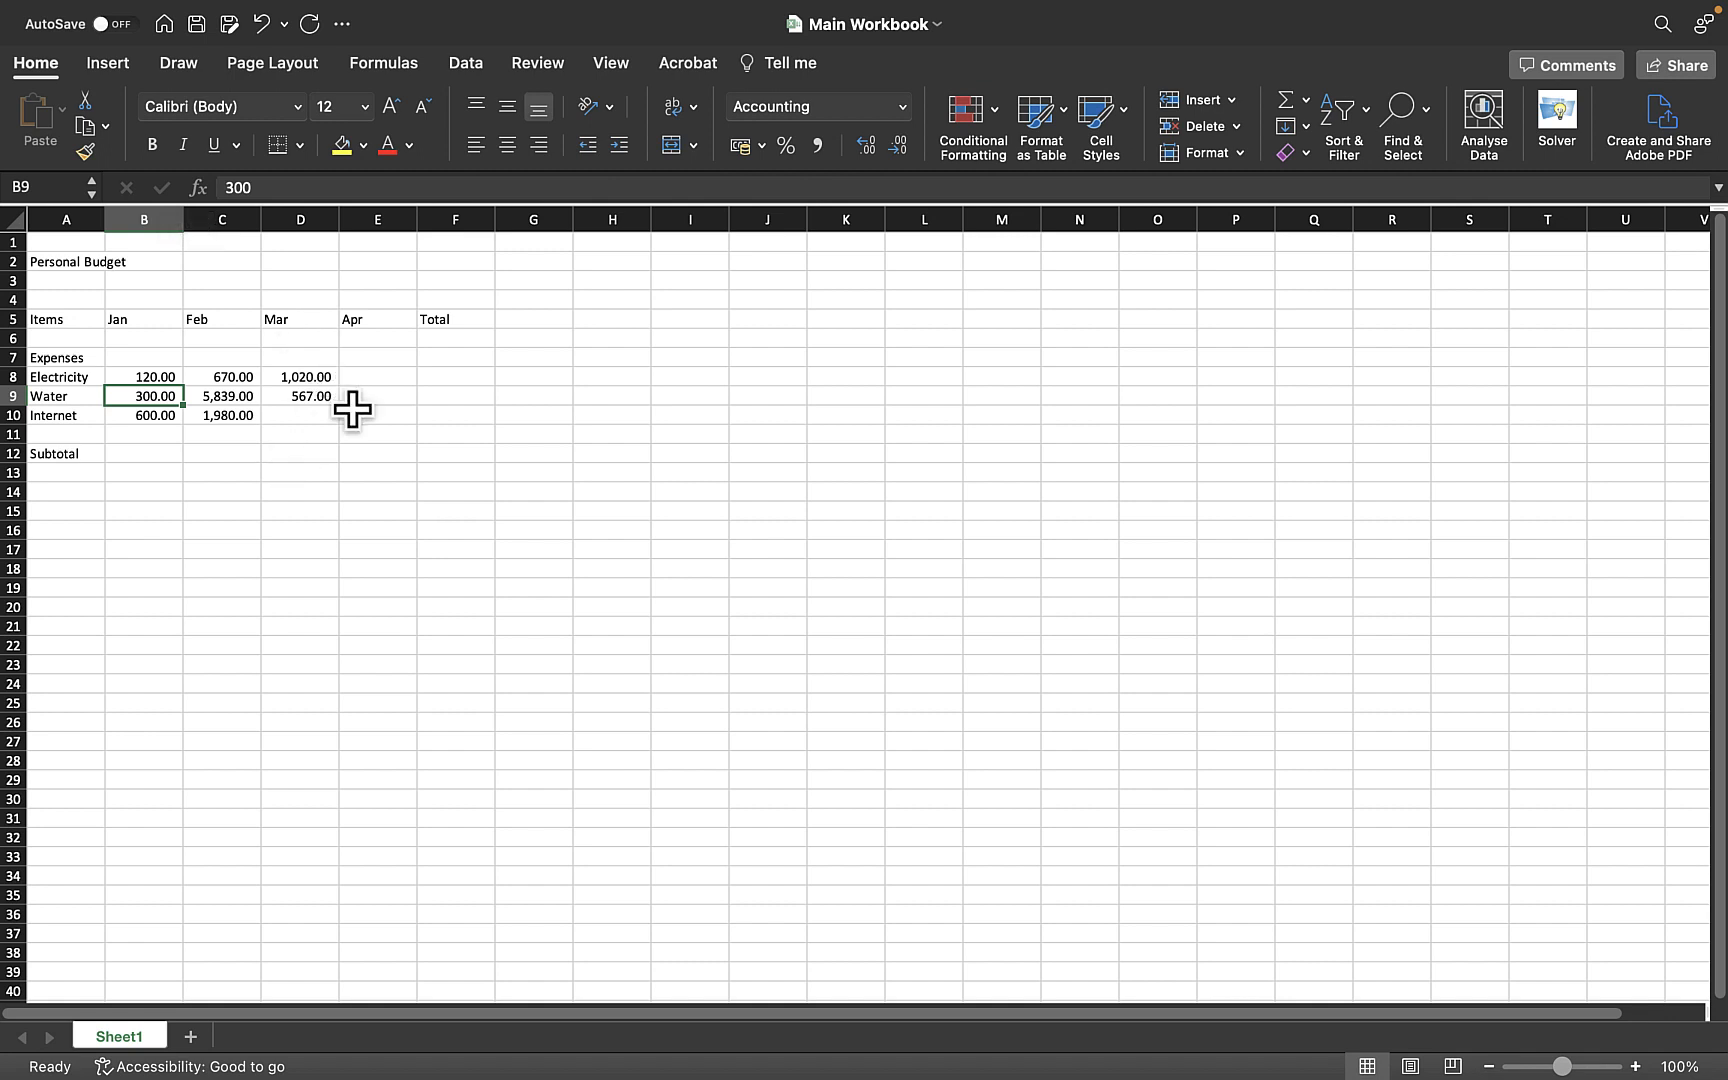
{"action": "left_click", "coordinate": [320, 418]}
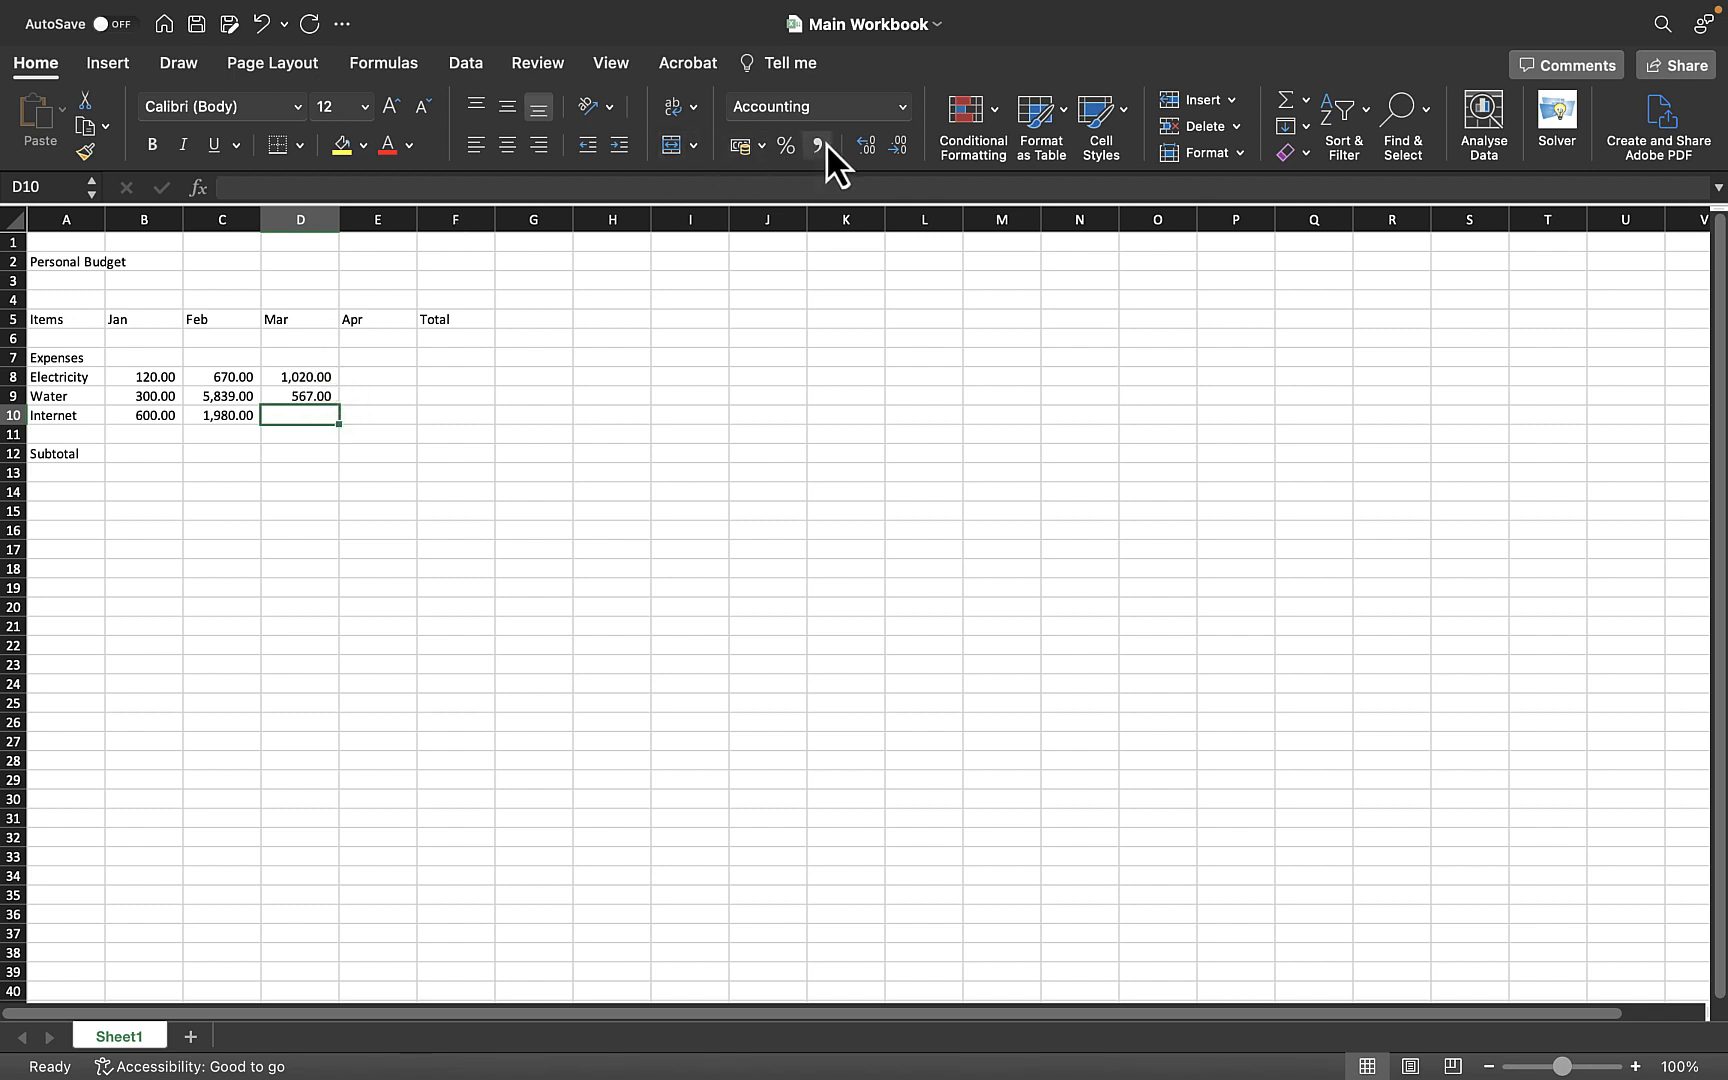
{"action": "left_click_drag", "start_coordinate": [242, 370], "coordinate": [243, 391]}
{"action": "left_click", "coordinate": [242, 397]}
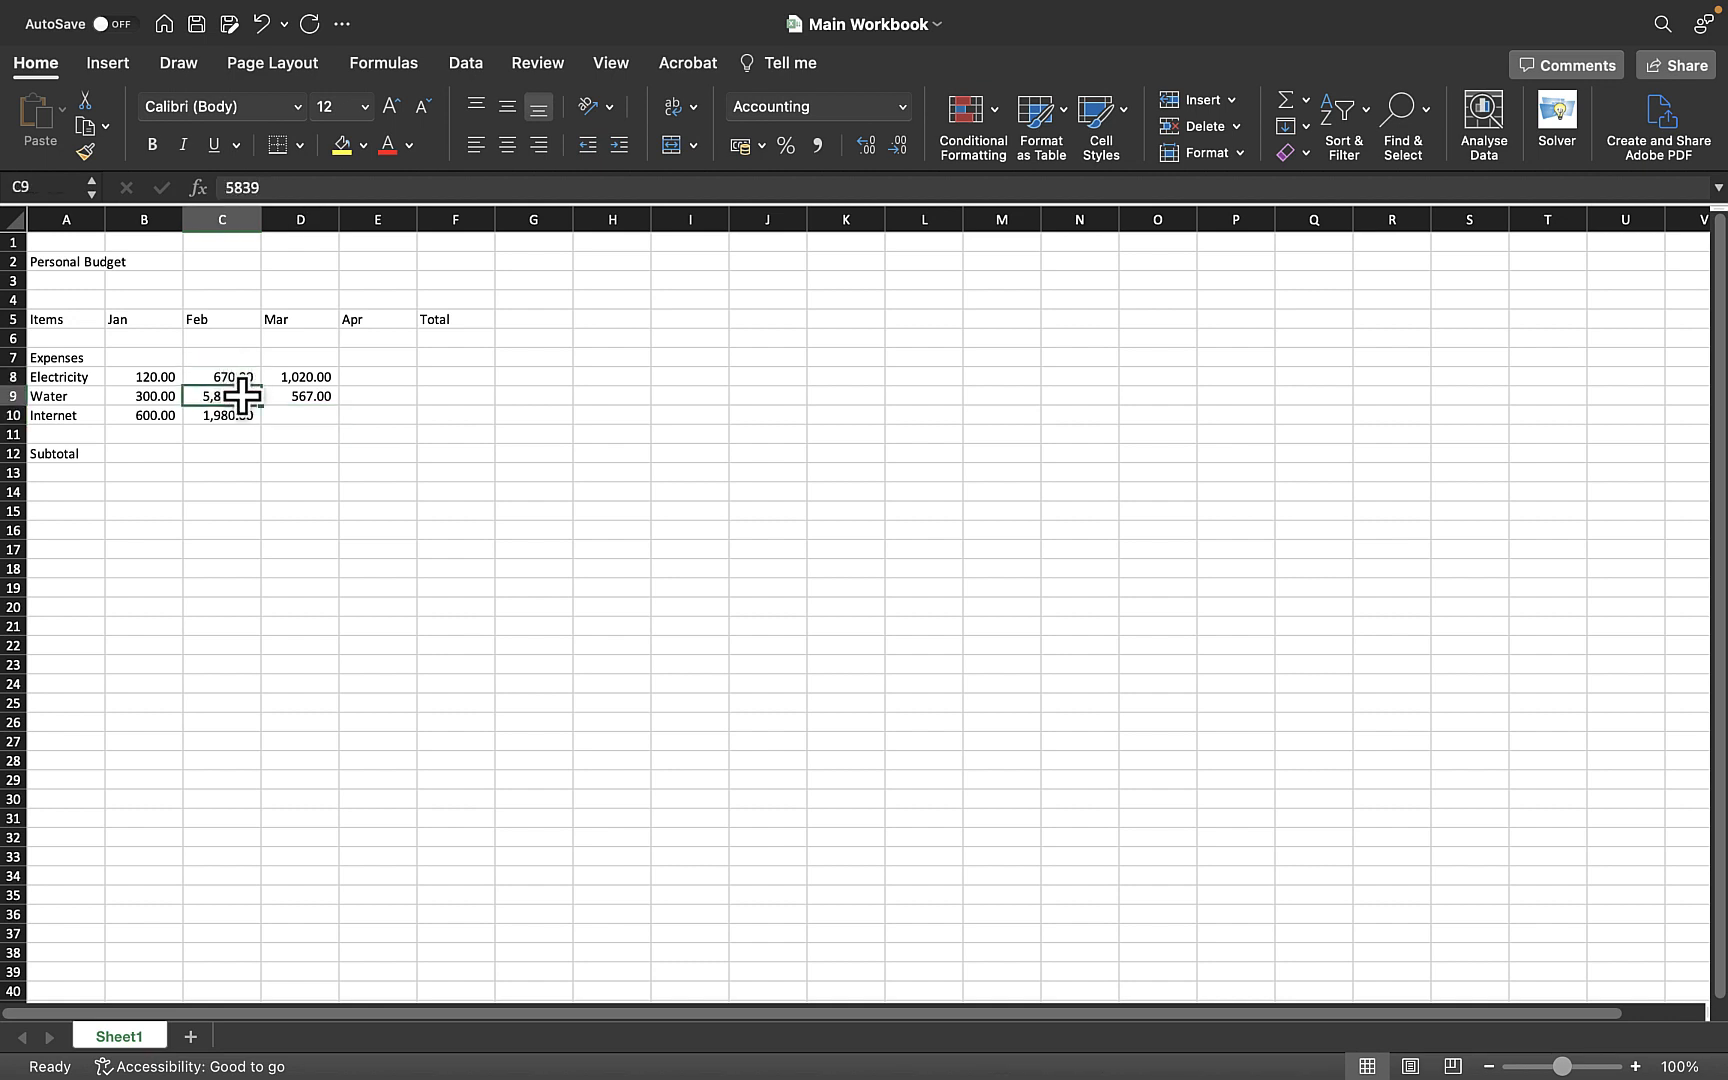
{"action": "left_click", "coordinate": [281, 185]}
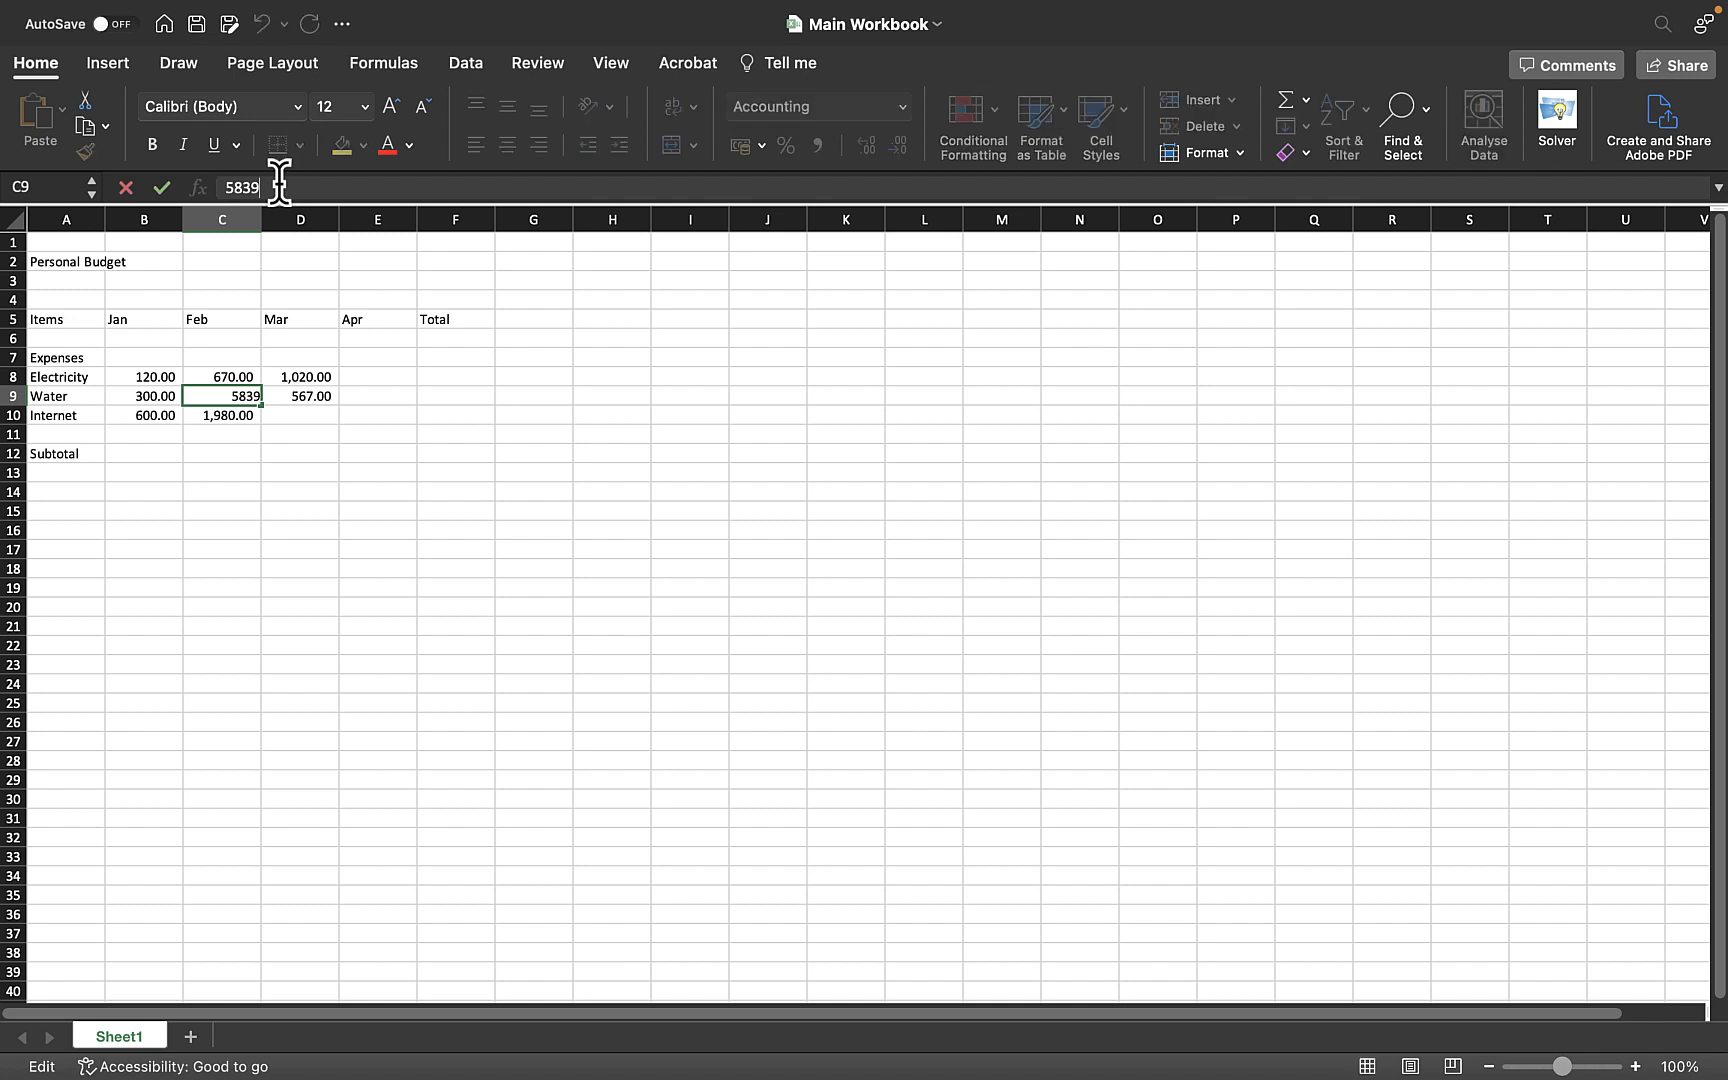
{"action": "type", "text": ".13"}
{"action": "key", "text": "Return"}
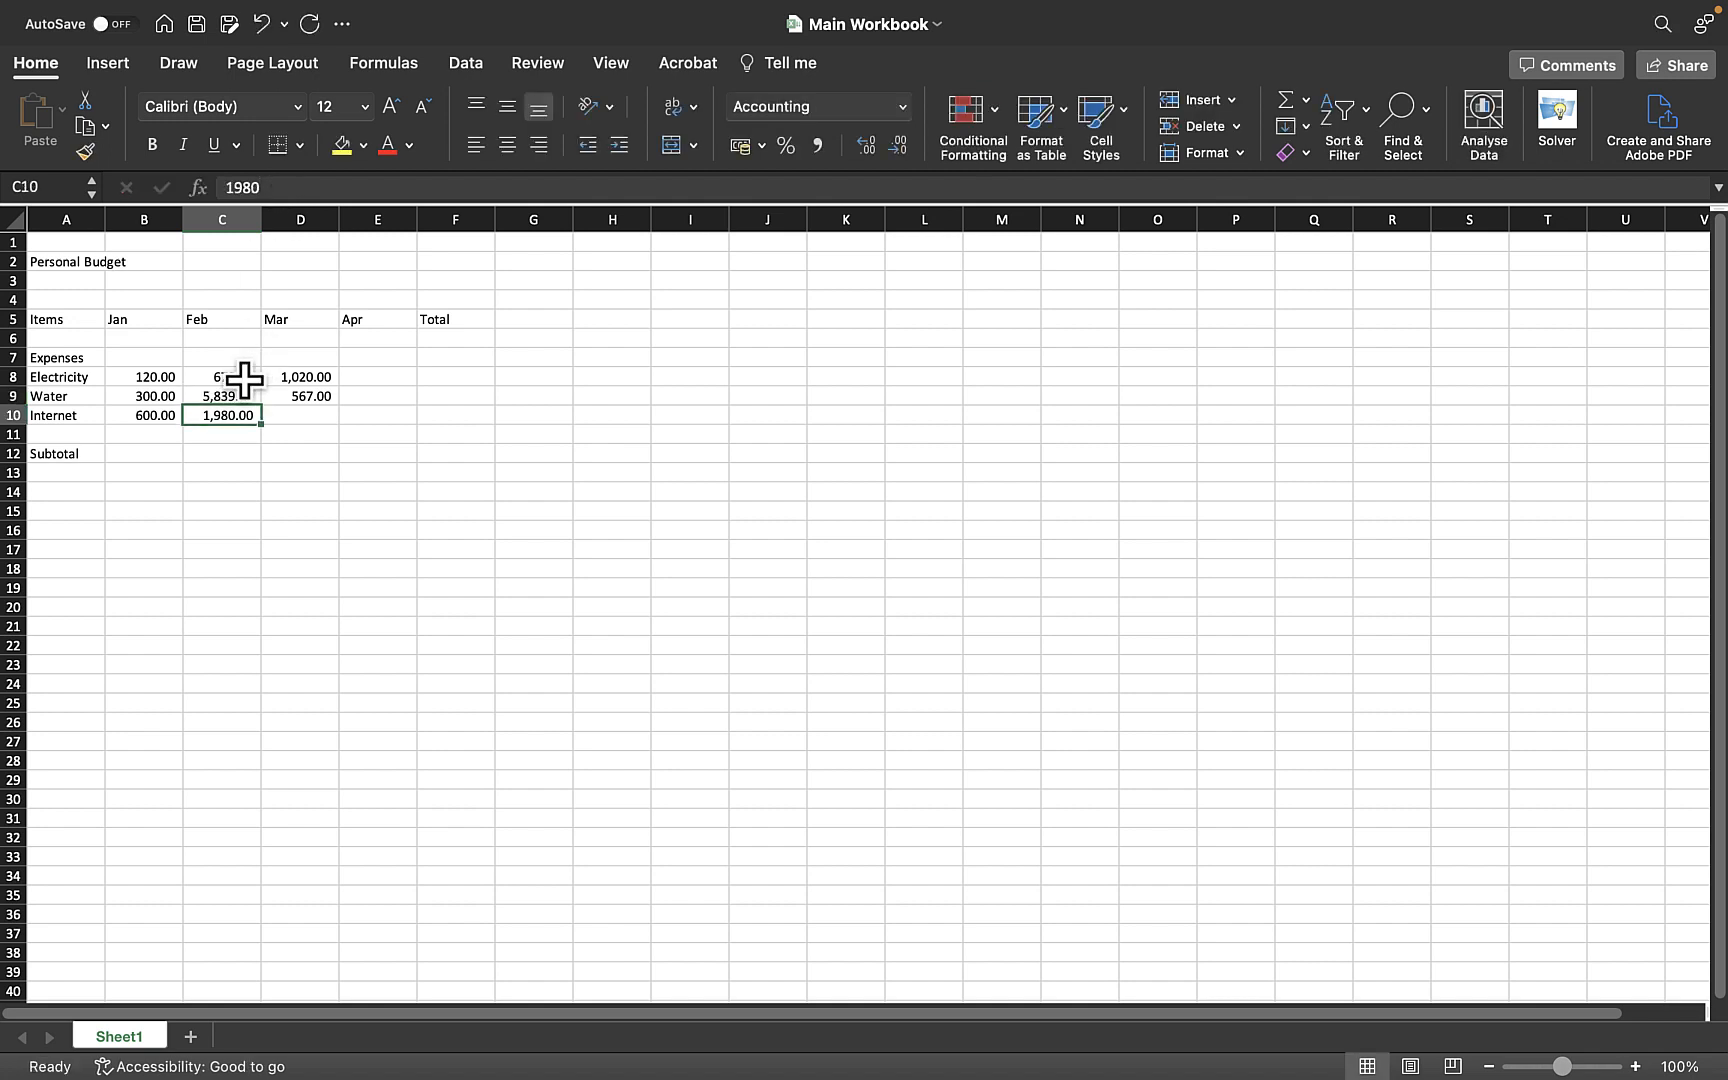
- Decrease the decimal places displayed for the February Water value
{"action": "left_click", "coordinate": [232, 395]}
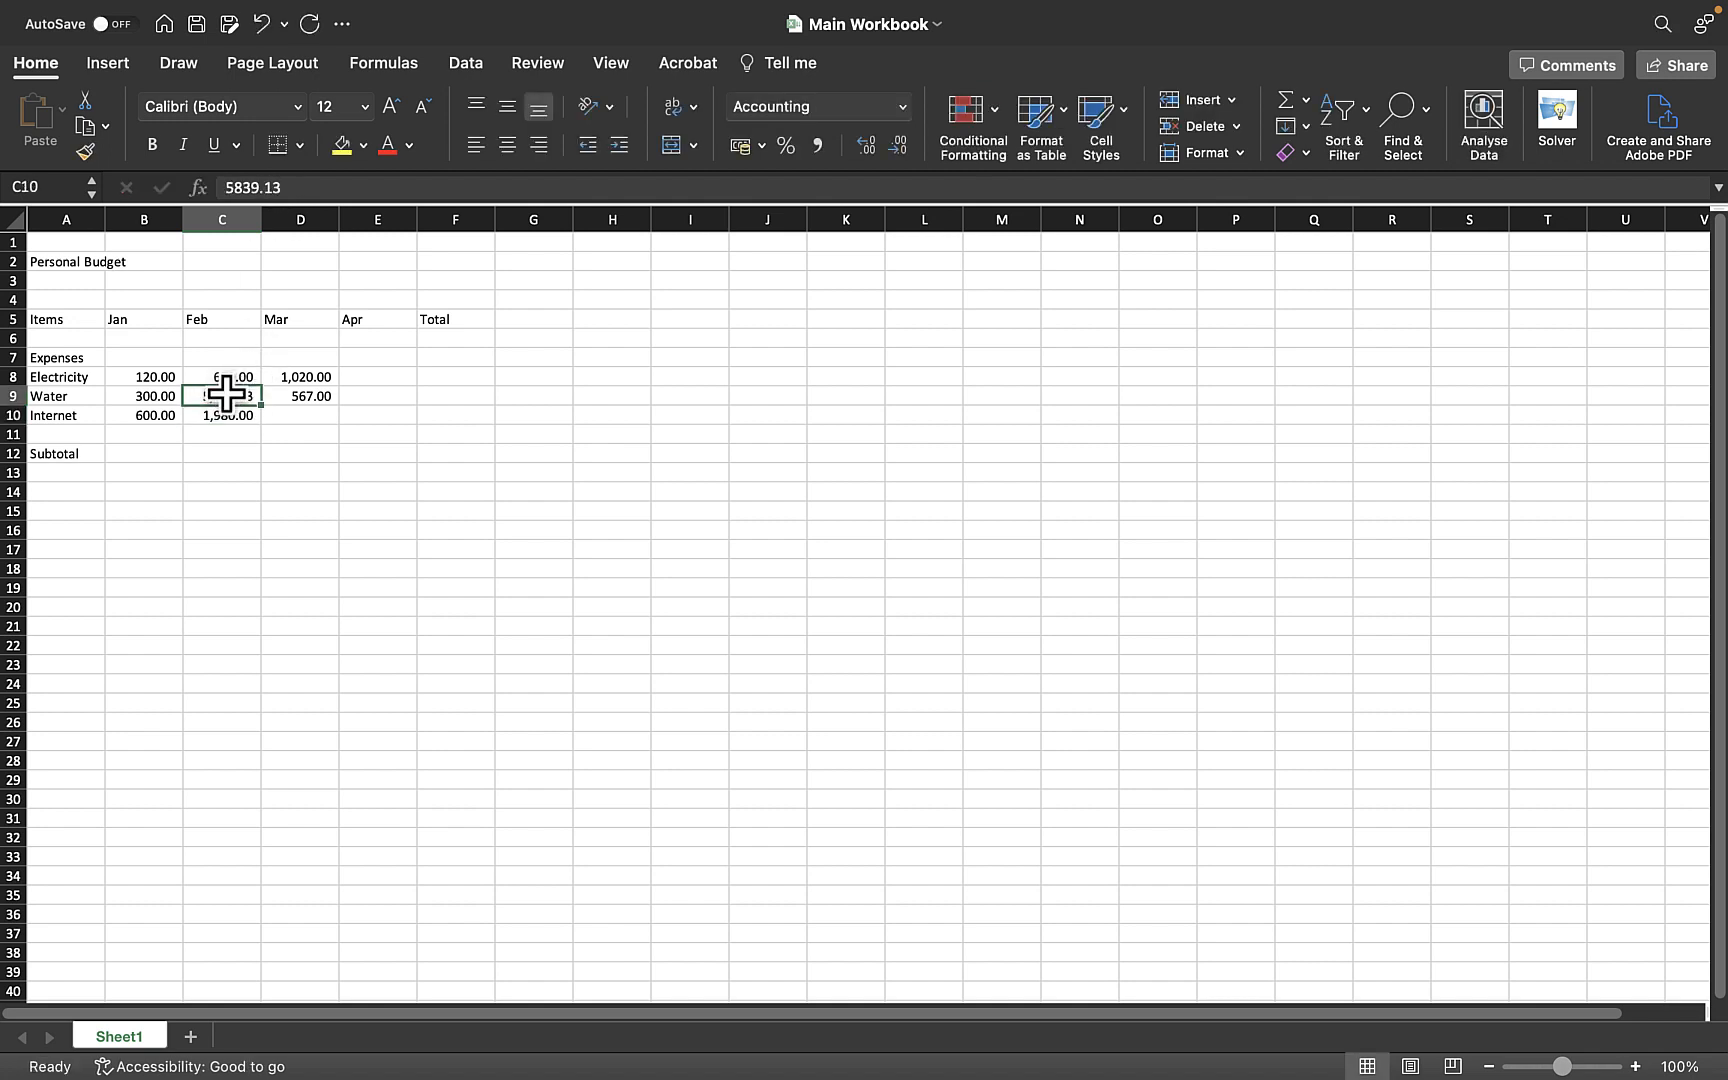
{"action": "left_click", "coordinate": [302, 377]}
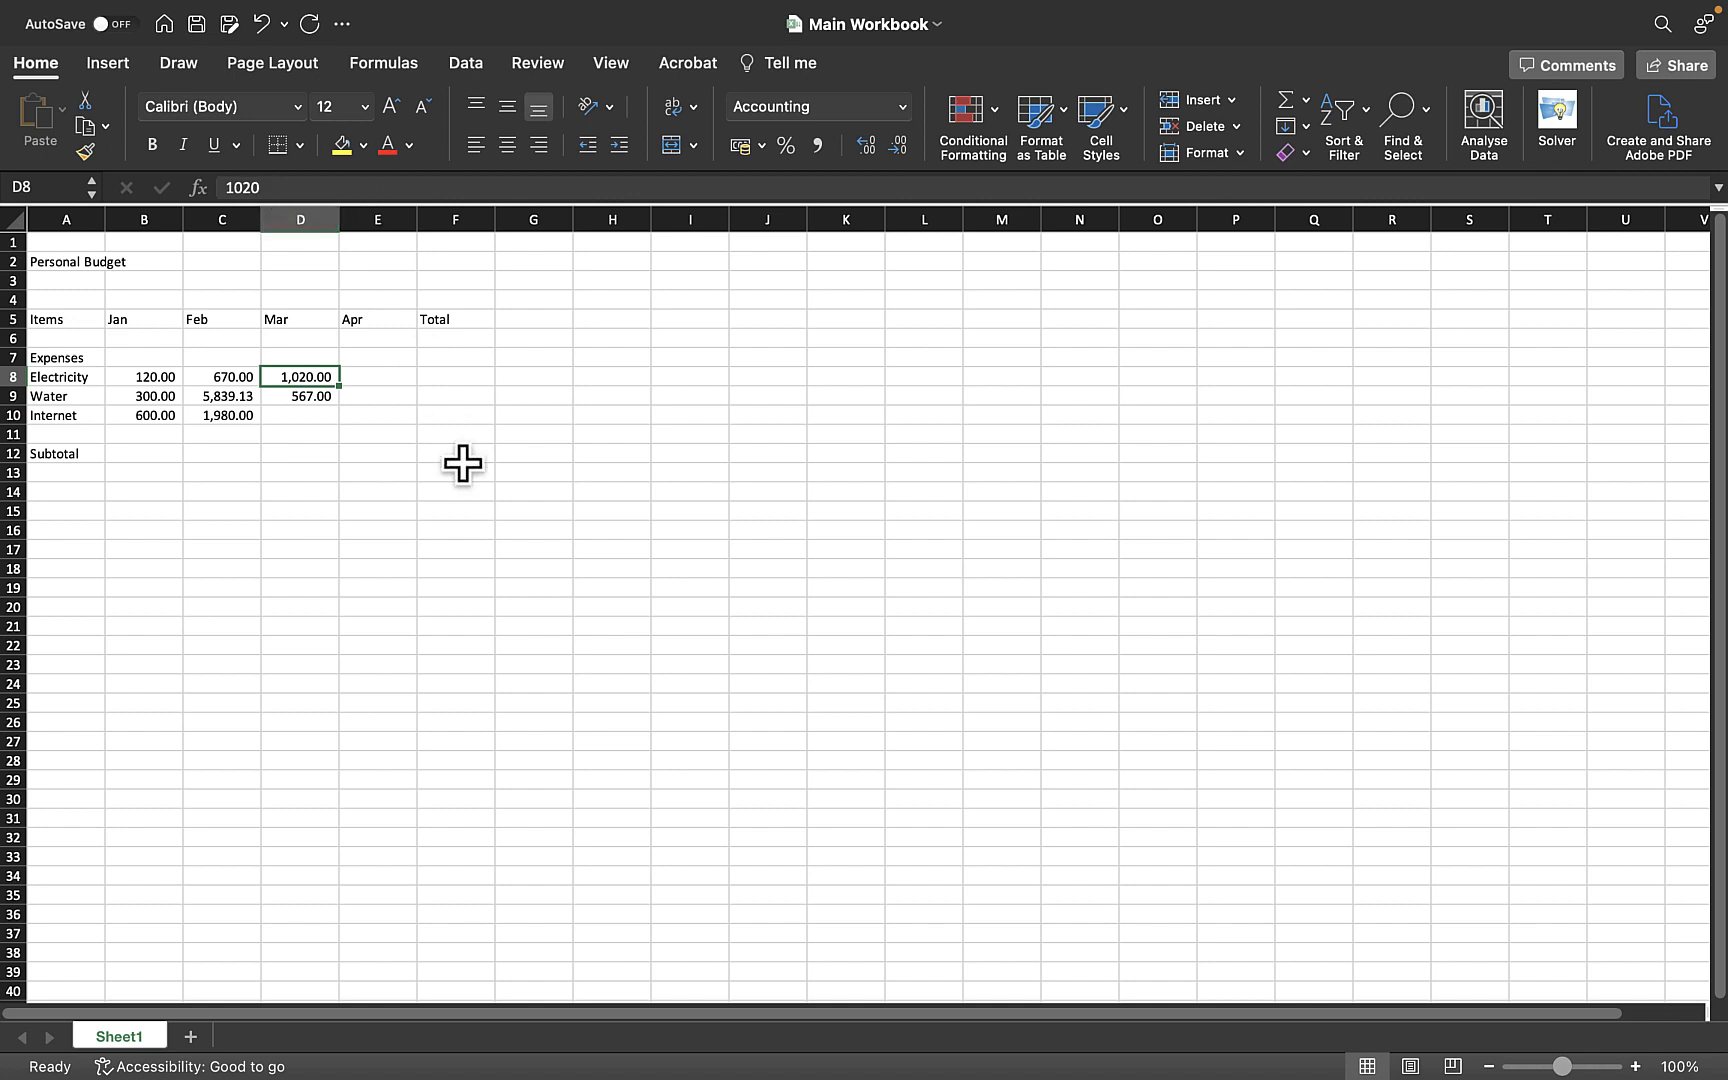
{"action": "left_click", "coordinate": [241, 396]}
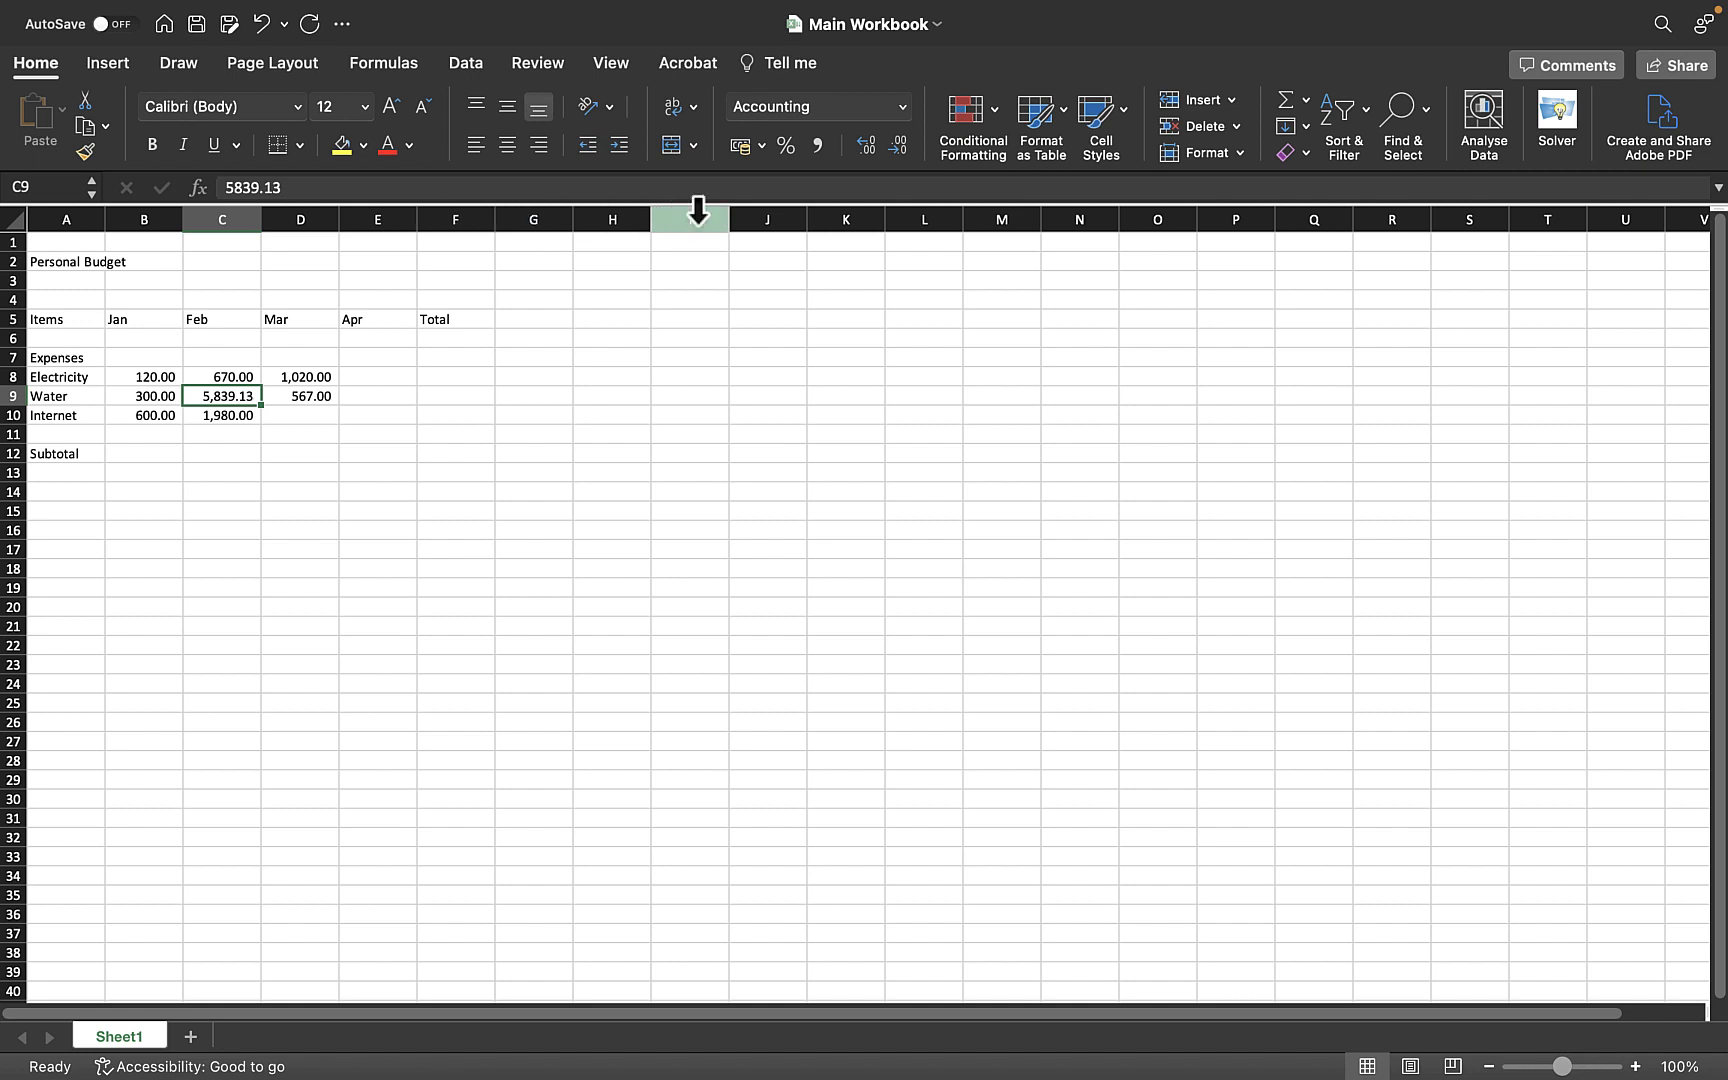
{"action": "left_click", "coordinate": [898, 145]}
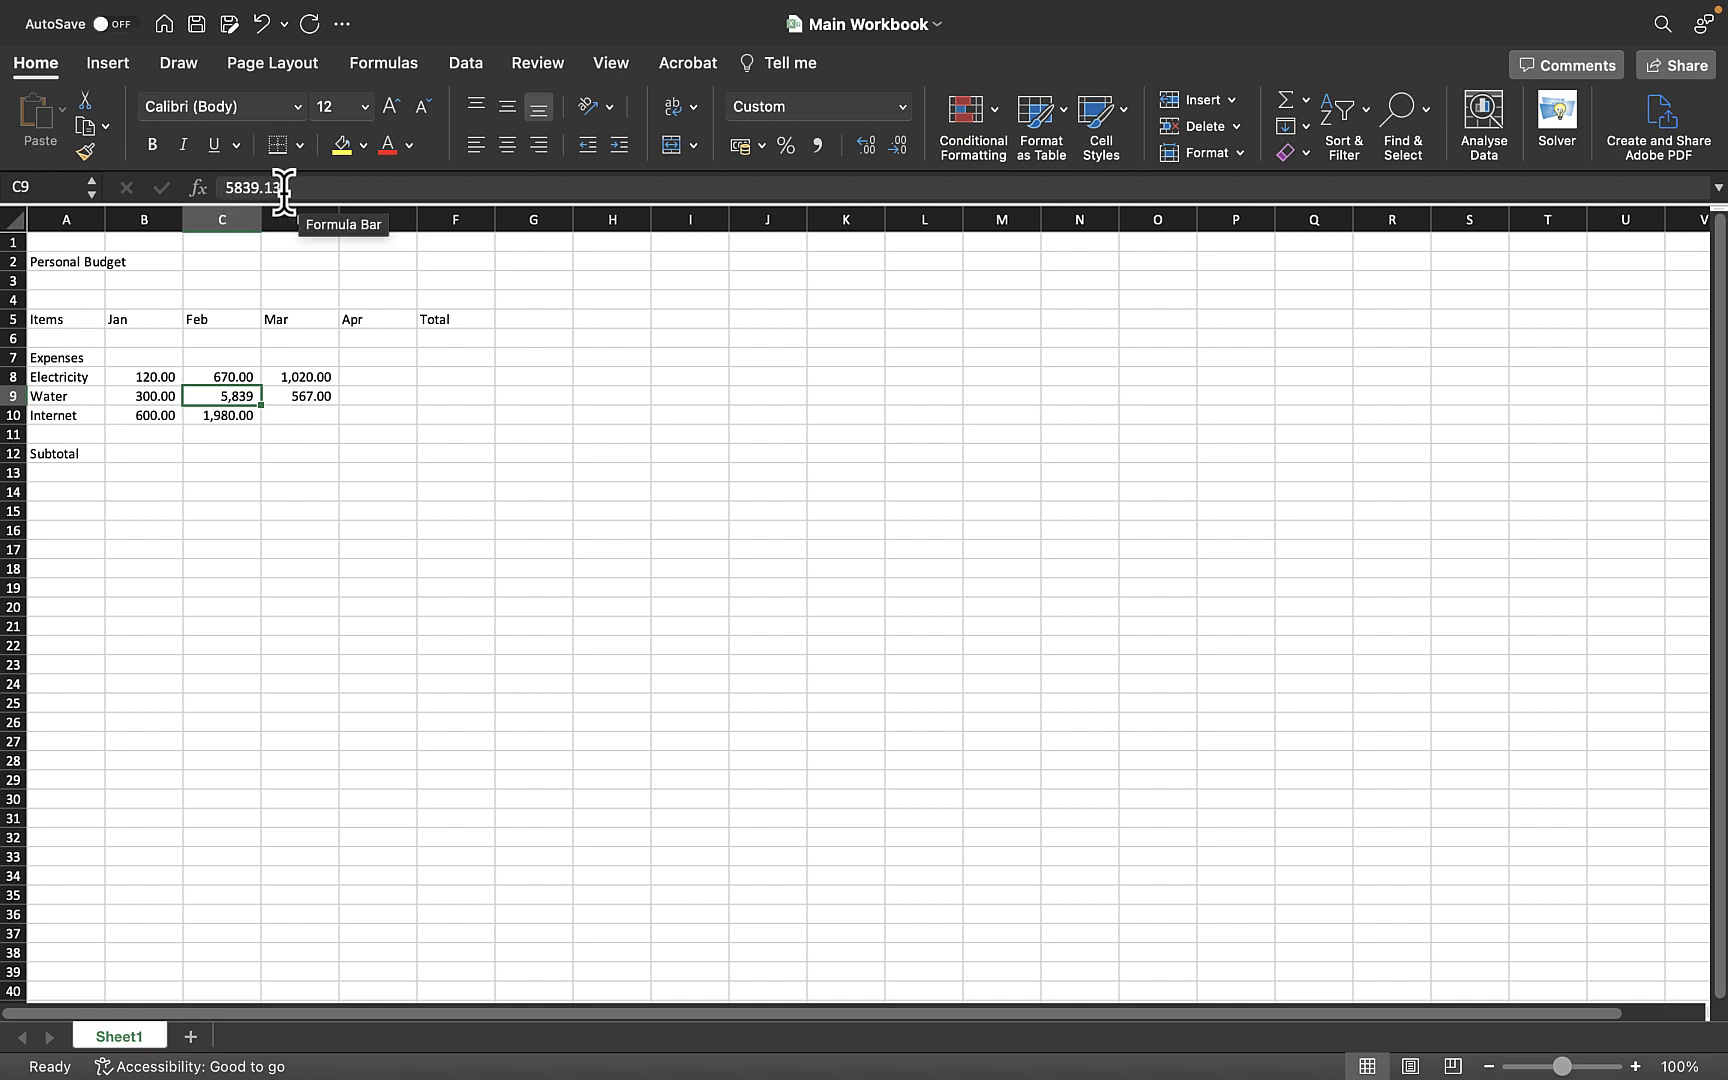
{"action": "left_click", "coordinate": [240, 433]}
{"action": "left_click", "coordinate": [236, 398]}
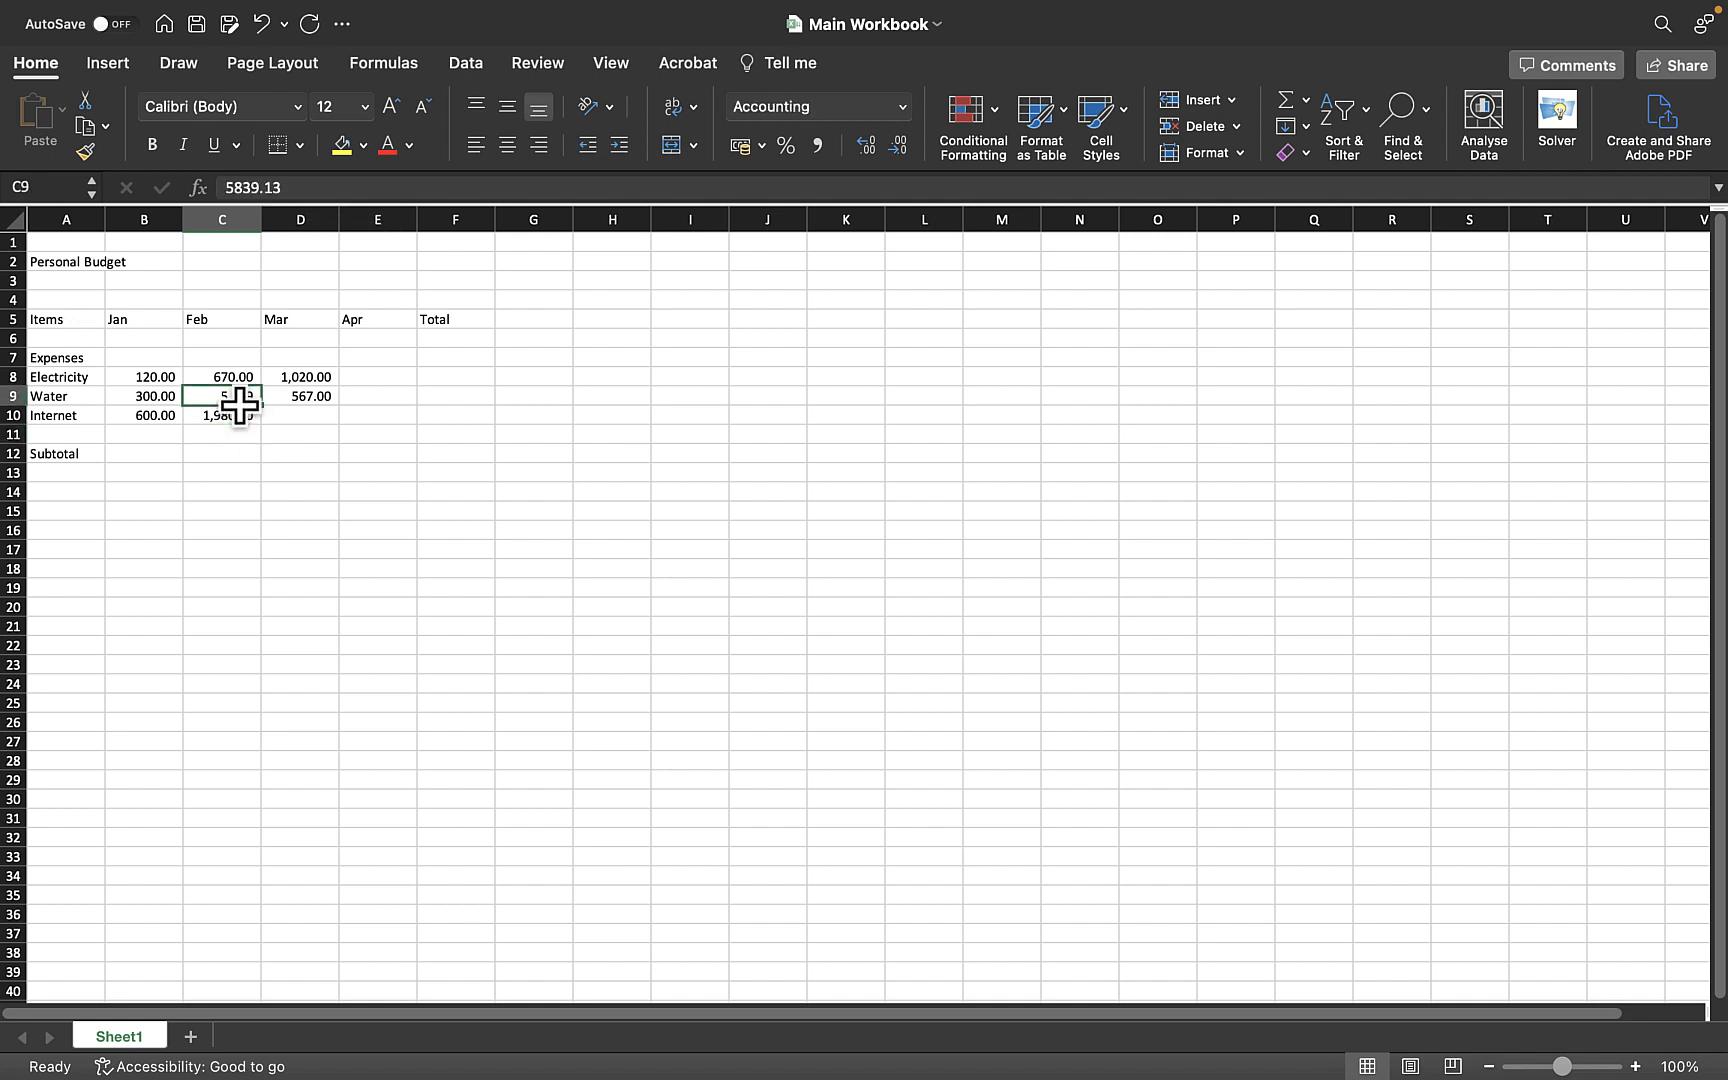
- Increase the decimal places shown for the February Water value several times
{"action": "left_click", "coordinate": [308, 470]}
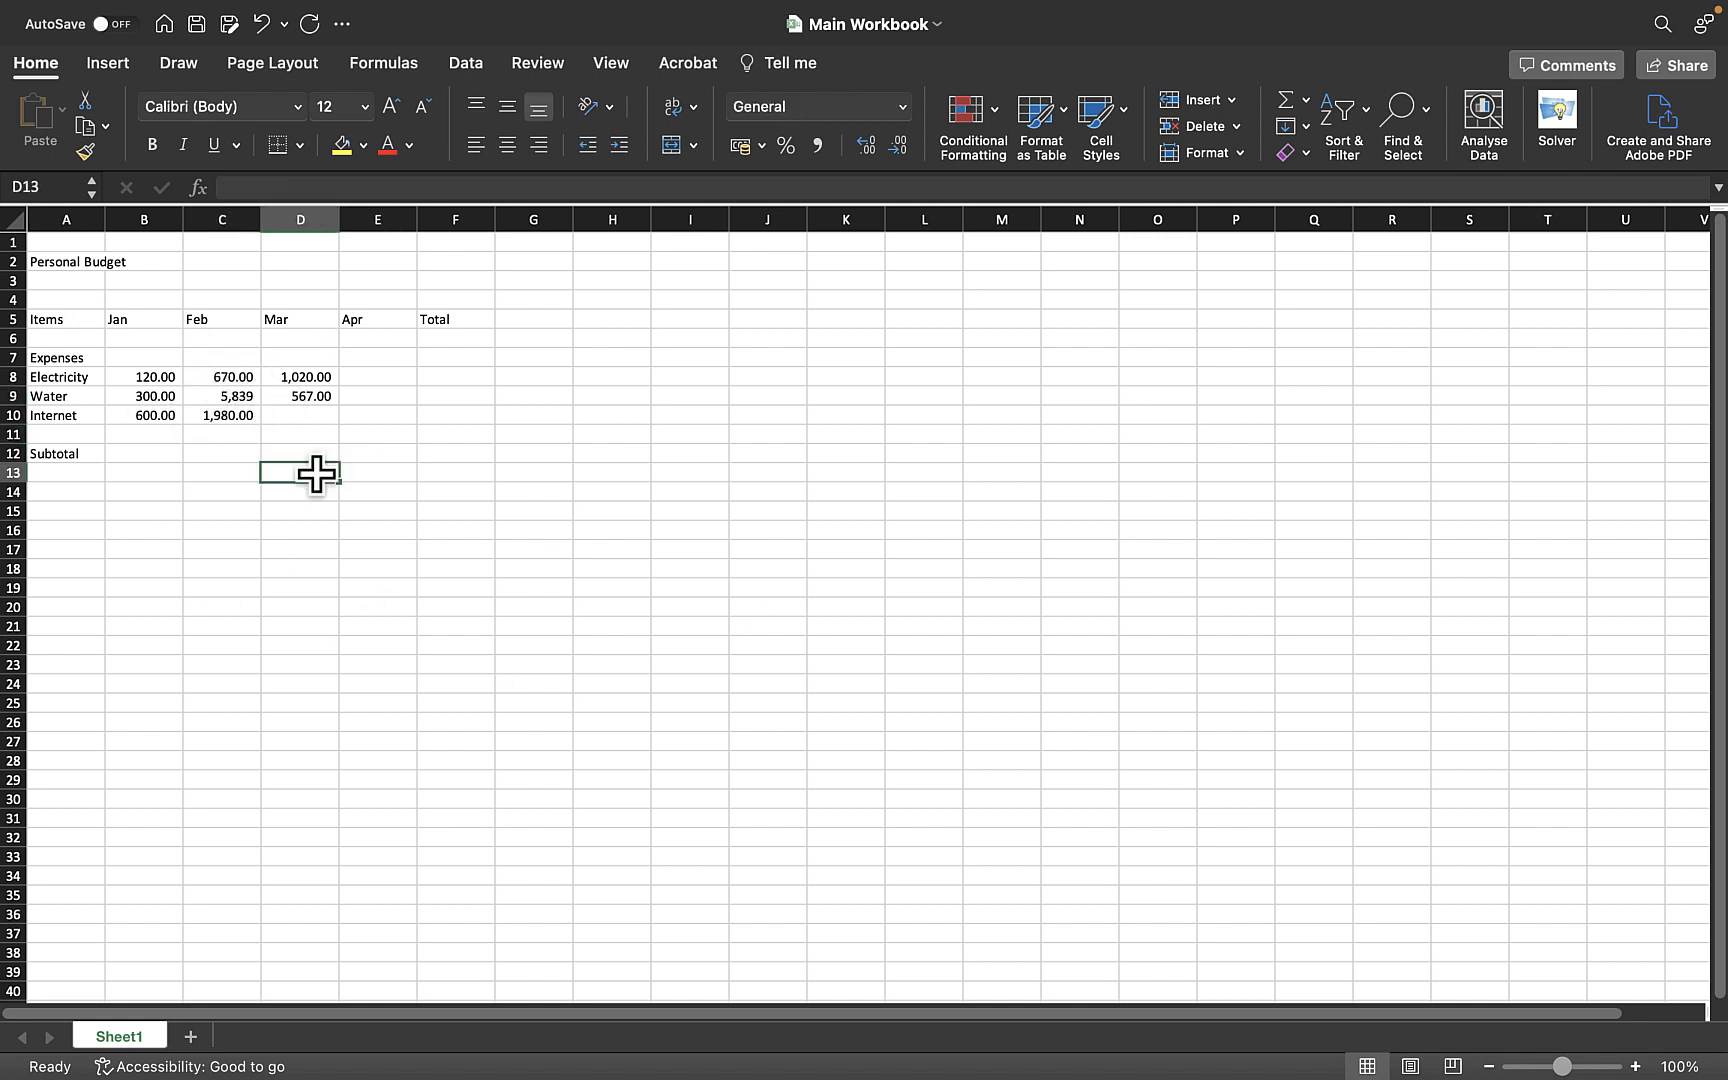
{"action": "left_click", "coordinate": [245, 395]}
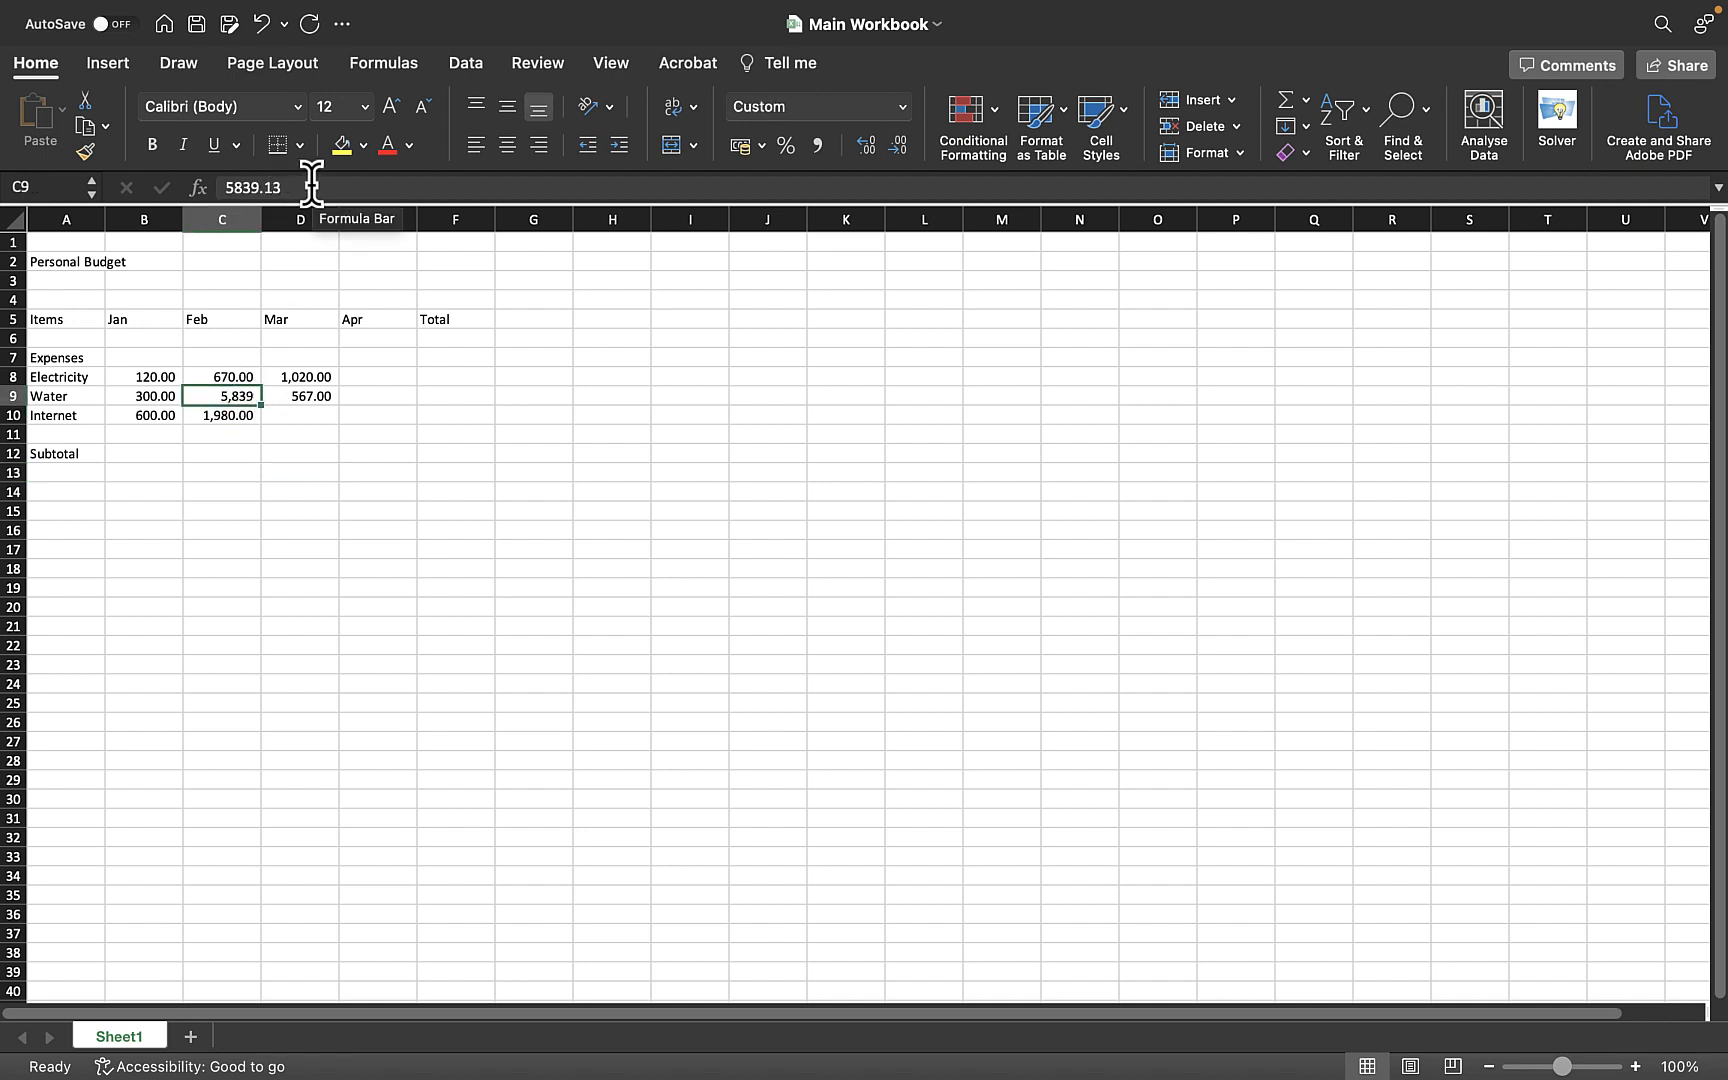
{"action": "left_click", "coordinate": [865, 148]}
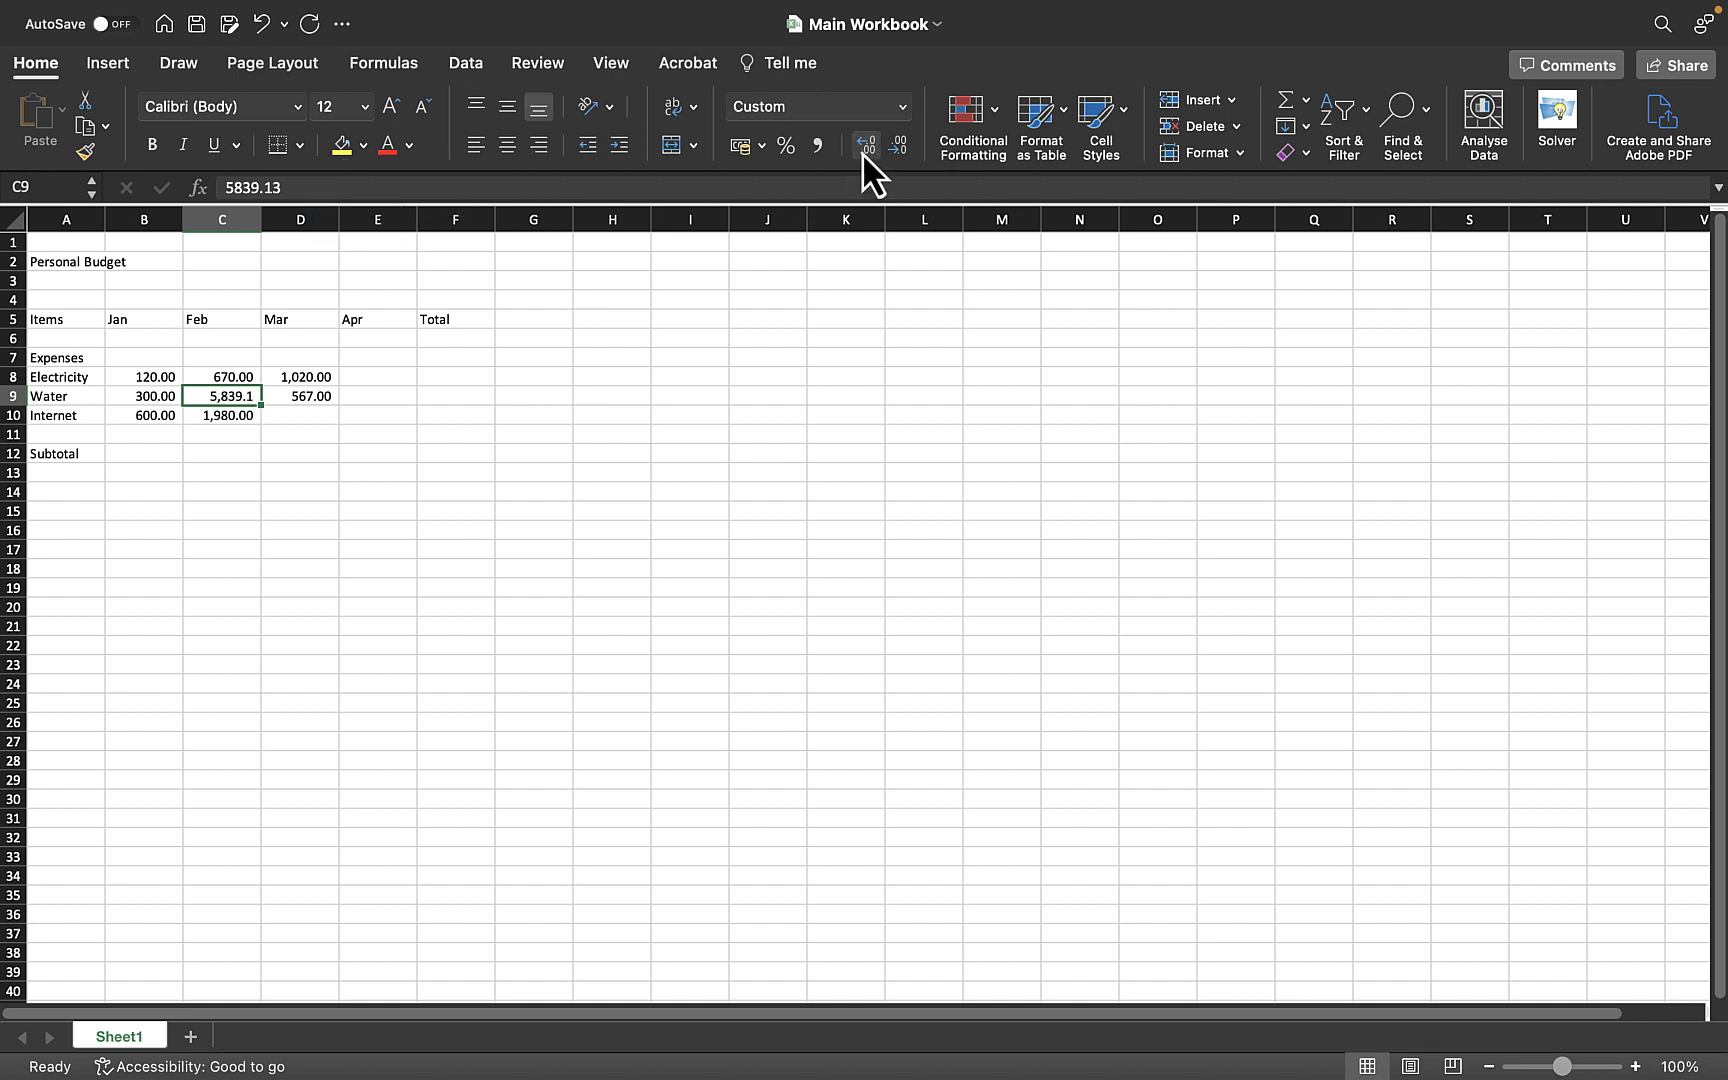
{"action": "left_click", "coordinate": [865, 148]}
{"action": "left_click", "coordinate": [865, 148]}
{"action": "left_click", "coordinate": [865, 148]}
{"action": "left_click", "coordinate": [865, 148]}
{"action": "left_click", "coordinate": [865, 148]}
{"action": "left_click", "coordinate": [865, 148]}
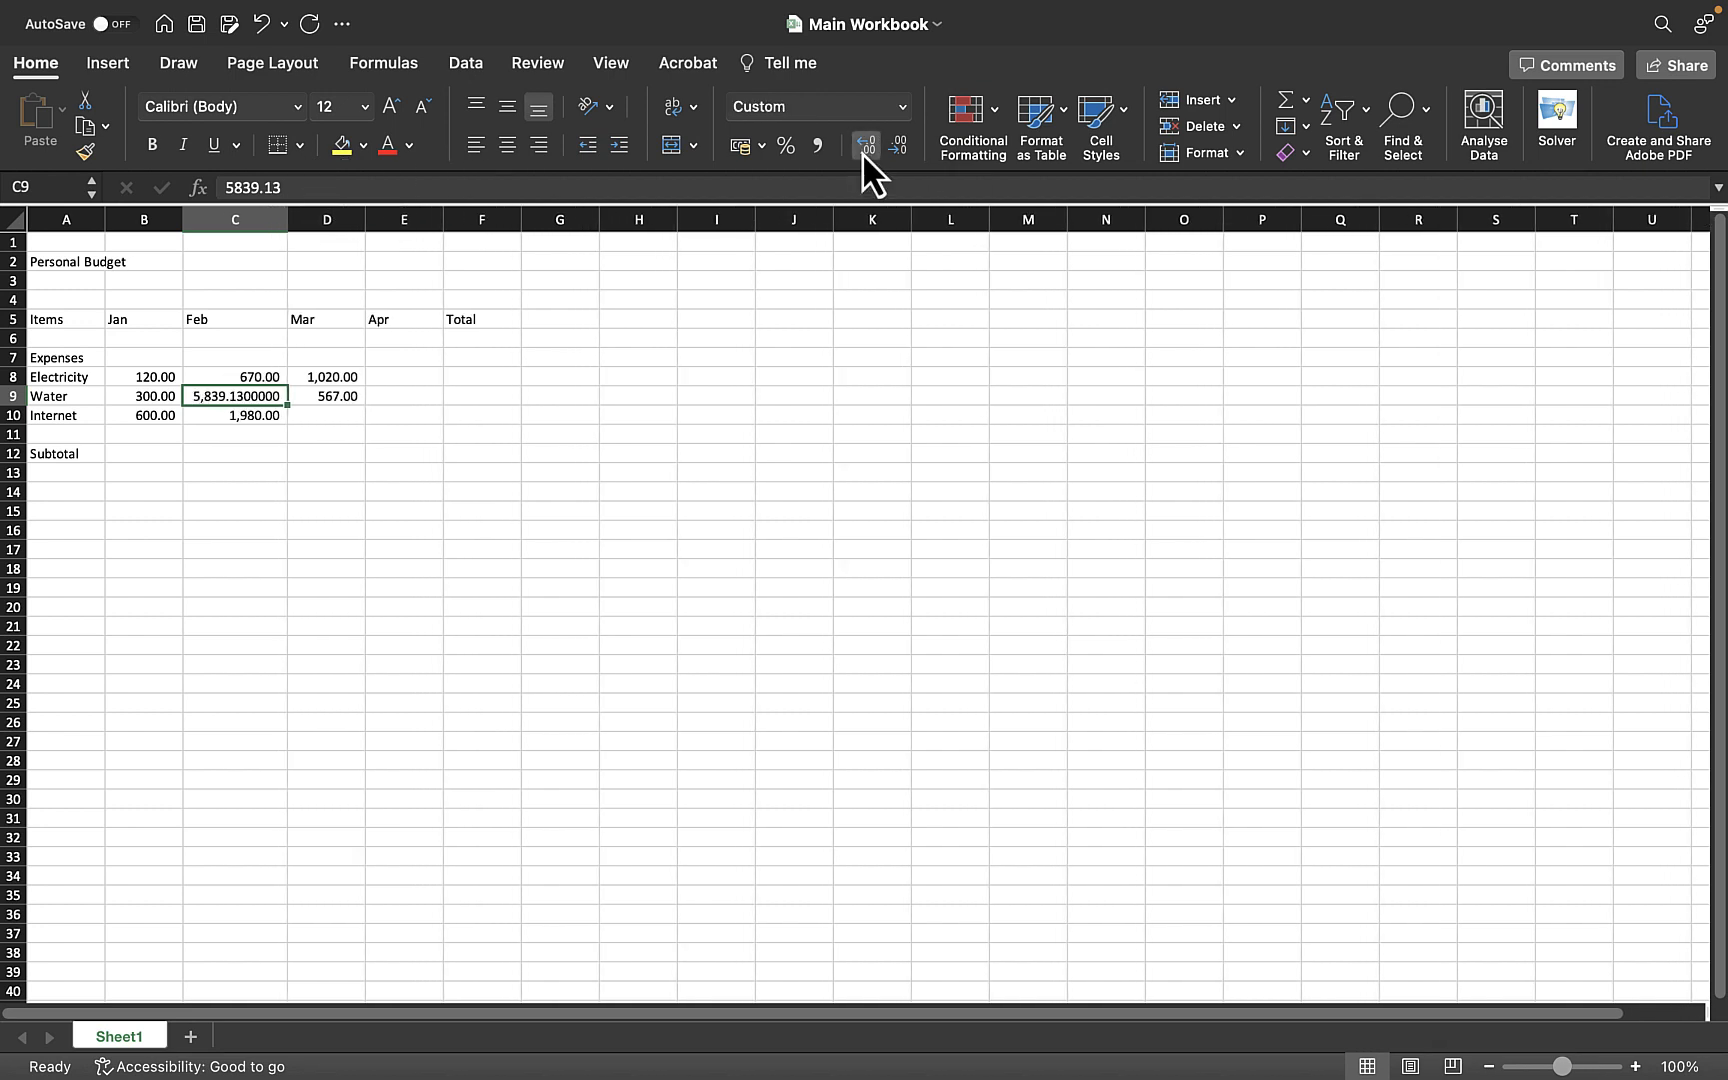
{"action": "left_click", "coordinate": [865, 148]}
{"action": "left_click", "coordinate": [865, 148]}
{"action": "left_click", "coordinate": [865, 148]}
{"action": "left_click", "coordinate": [865, 148]}
{"action": "left_click", "coordinate": [865, 148]}
{"action": "left_click", "coordinate": [865, 148]}
{"action": "left_click", "coordinate": [865, 148]}
{"action": "left_click", "coordinate": [865, 148]}
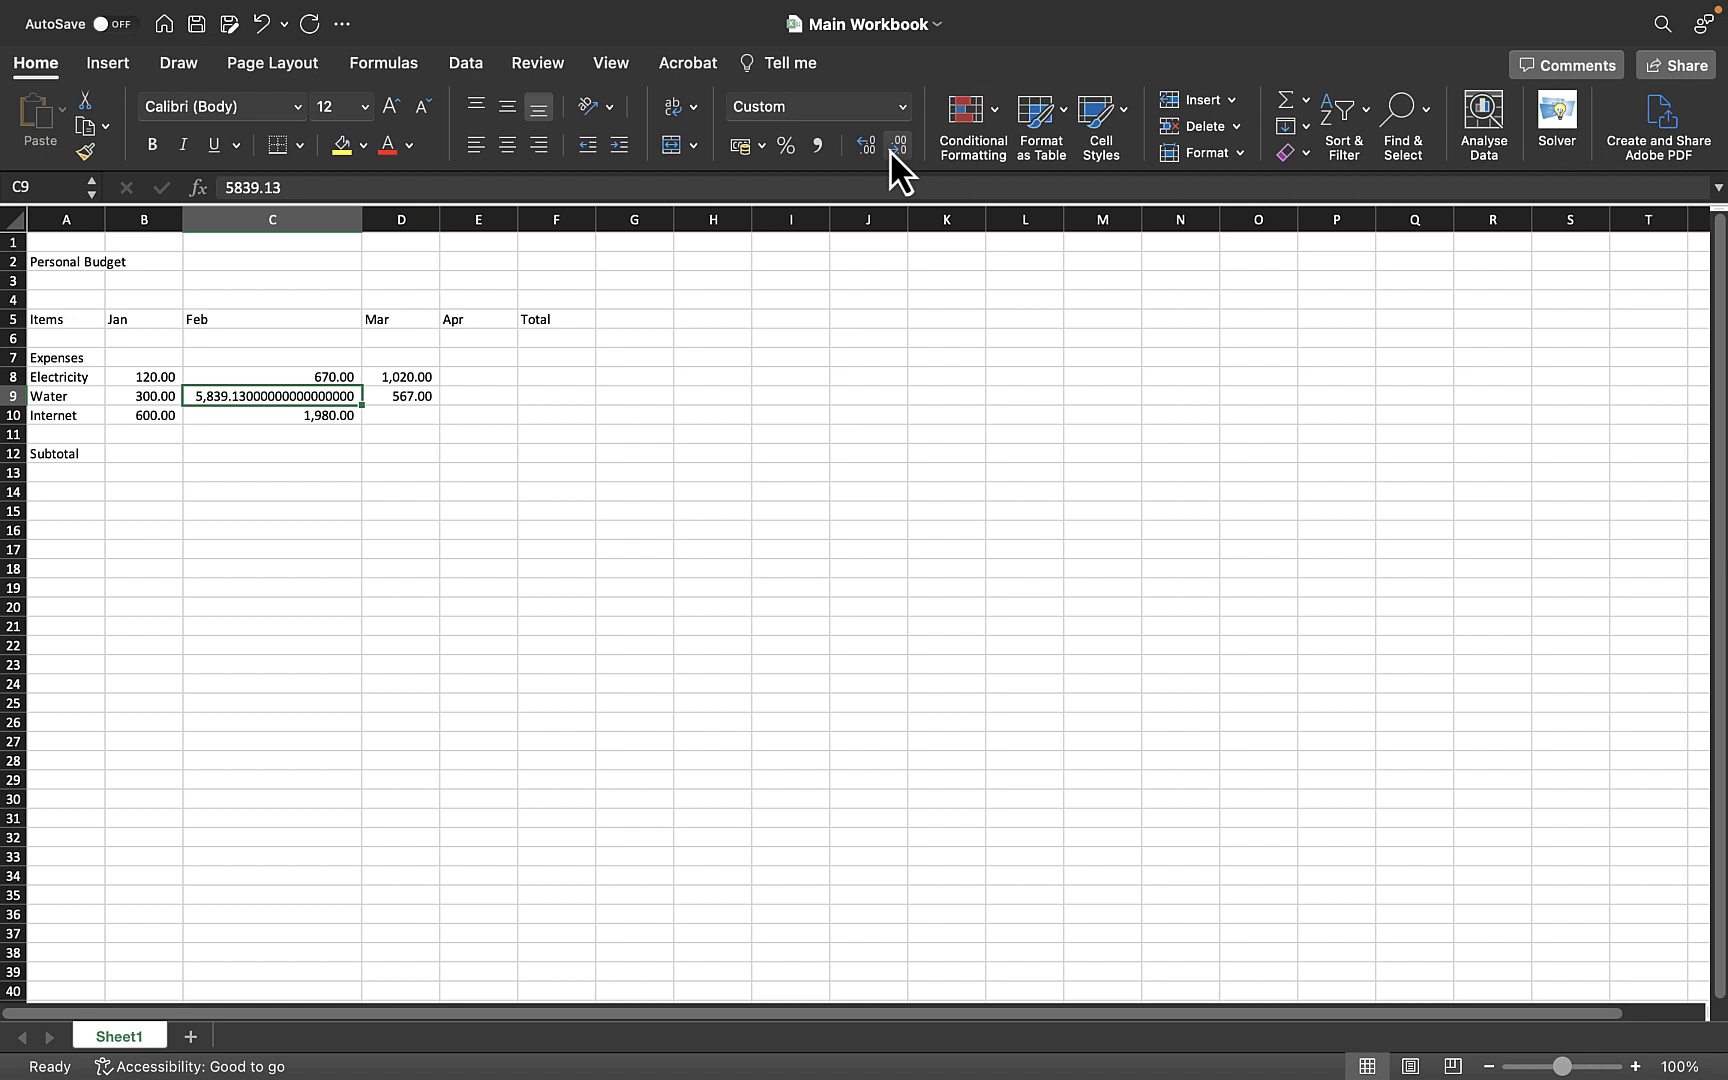
- Decrease the February Water value's decimal places, then undo those changes
{"action": "left_click", "coordinate": [891, 149]}
{"action": "left_click", "coordinate": [890, 148]}
{"action": "left_click", "coordinate": [890, 148]}
{"action": "left_click", "coordinate": [890, 148]}
{"action": "left_click", "coordinate": [262, 24]}
{"action": "left_click", "coordinate": [262, 24]}
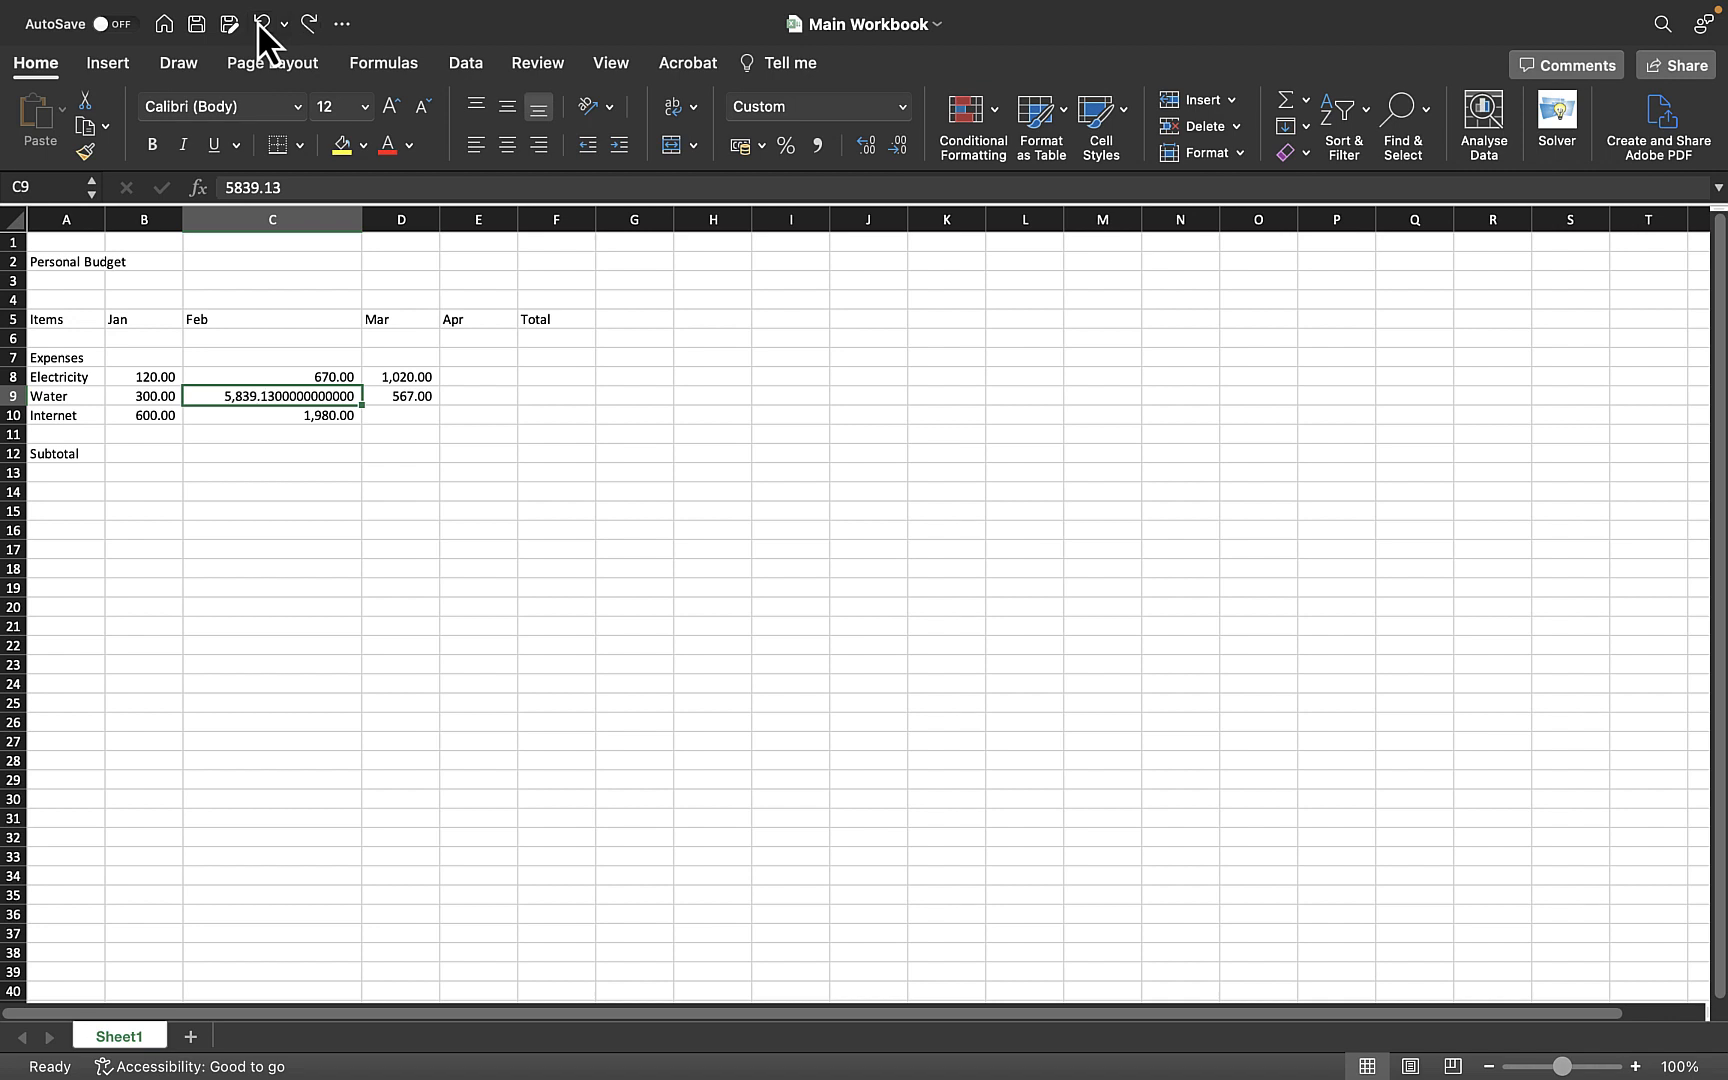
{"action": "left_click", "coordinate": [263, 24]}
{"action": "left_click", "coordinate": [263, 24]}
{"action": "left_click", "coordinate": [264, 24]}
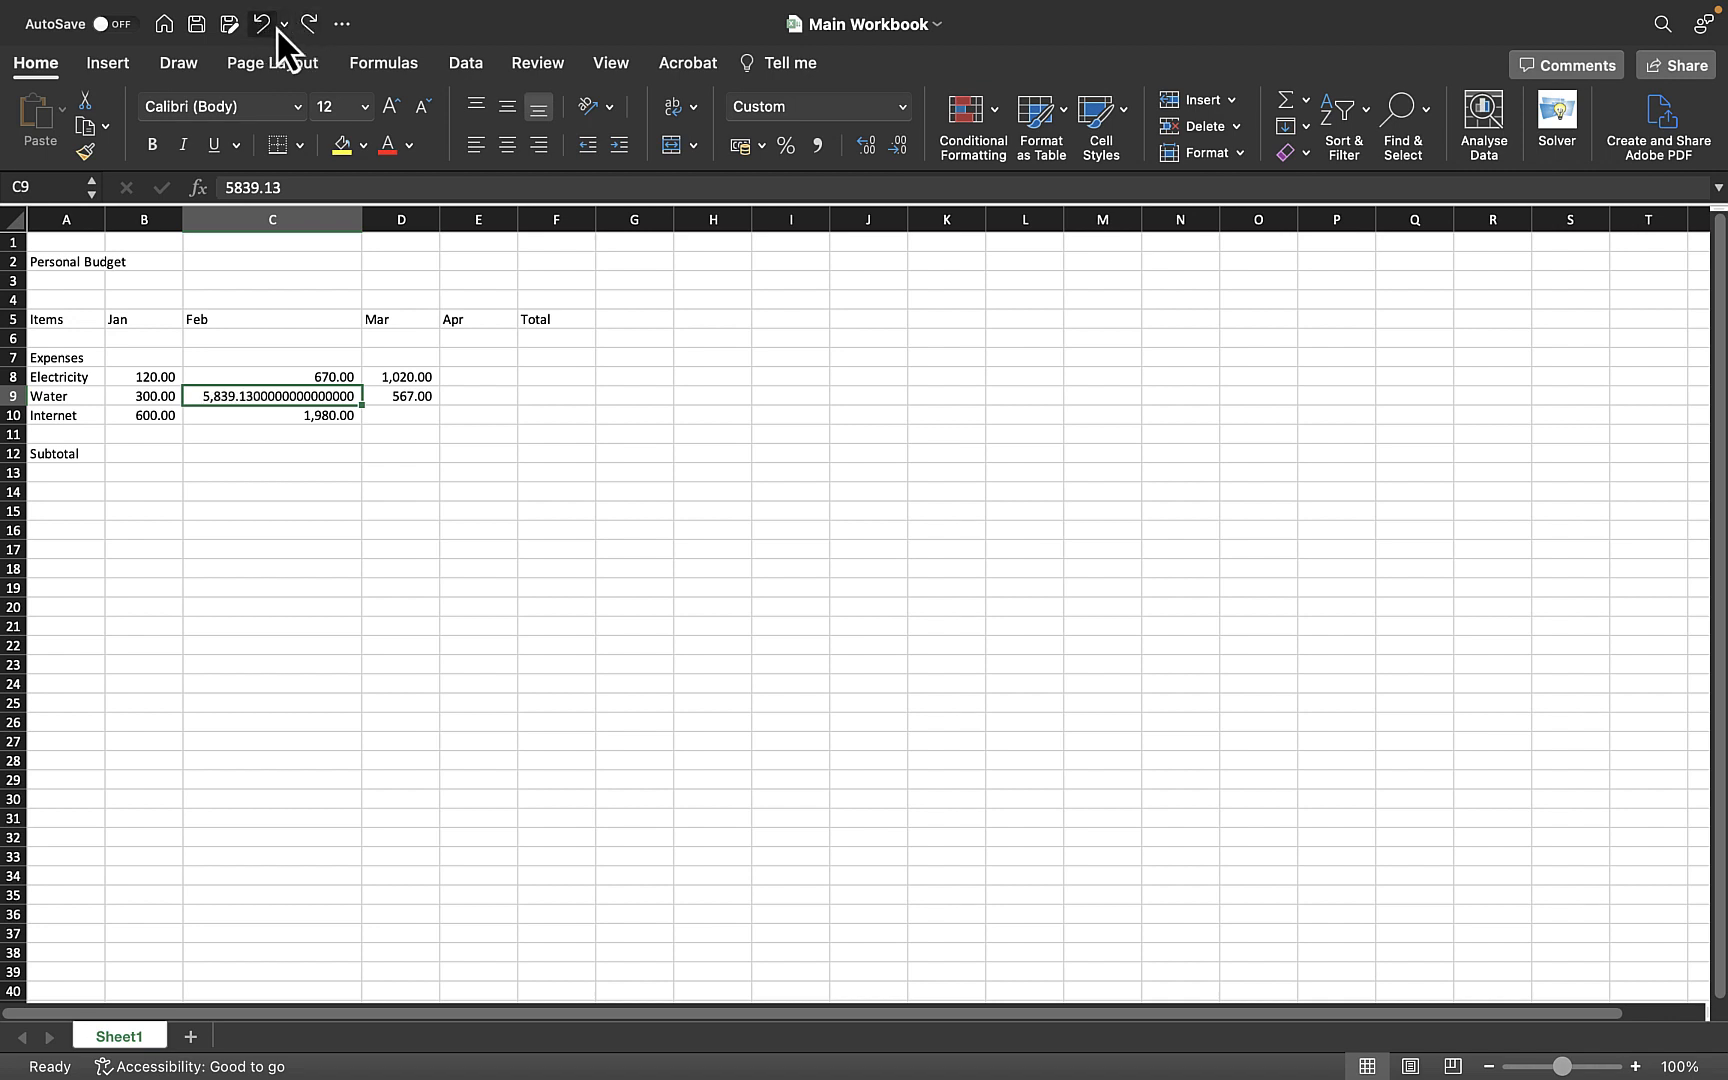
{"action": "left_click", "coordinate": [262, 23]}
- Adjust the February Water value's display to two decimal places
{"action": "left_click", "coordinate": [861, 144]}
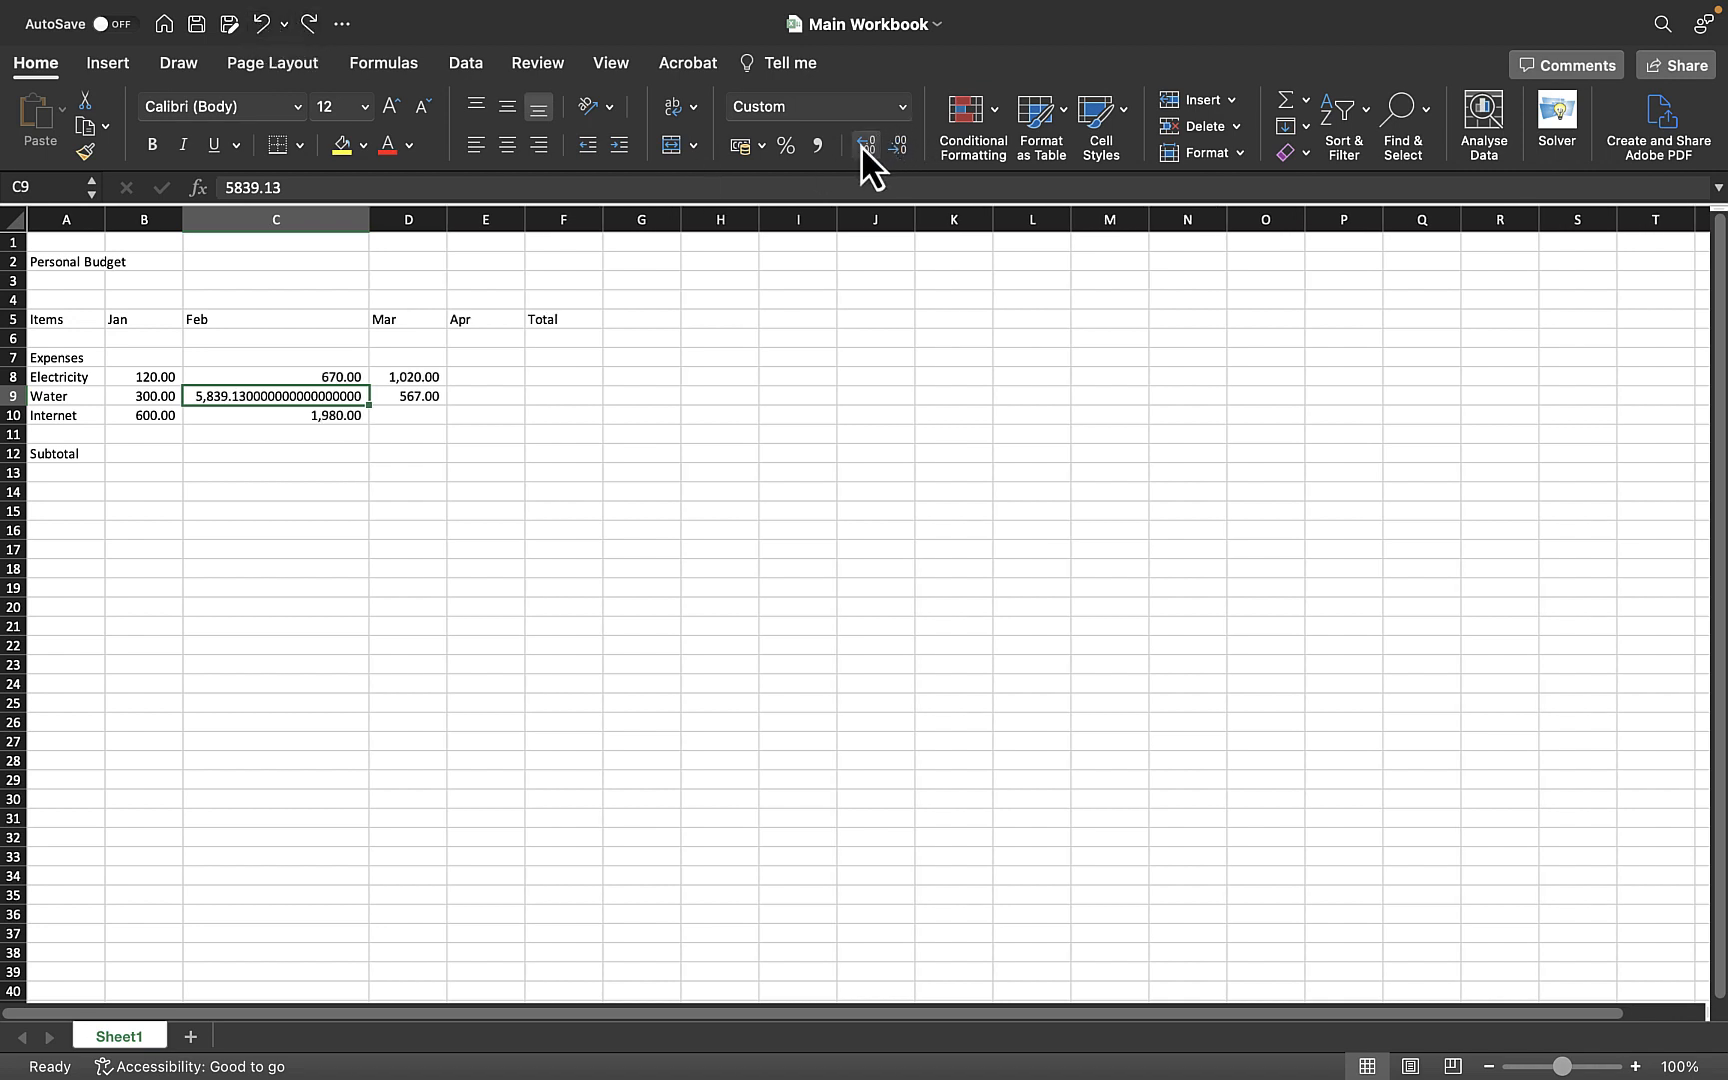
{"action": "left_click", "coordinate": [861, 144]}
{"action": "left_click", "coordinate": [899, 146]}
{"action": "left_click", "coordinate": [899, 146]}
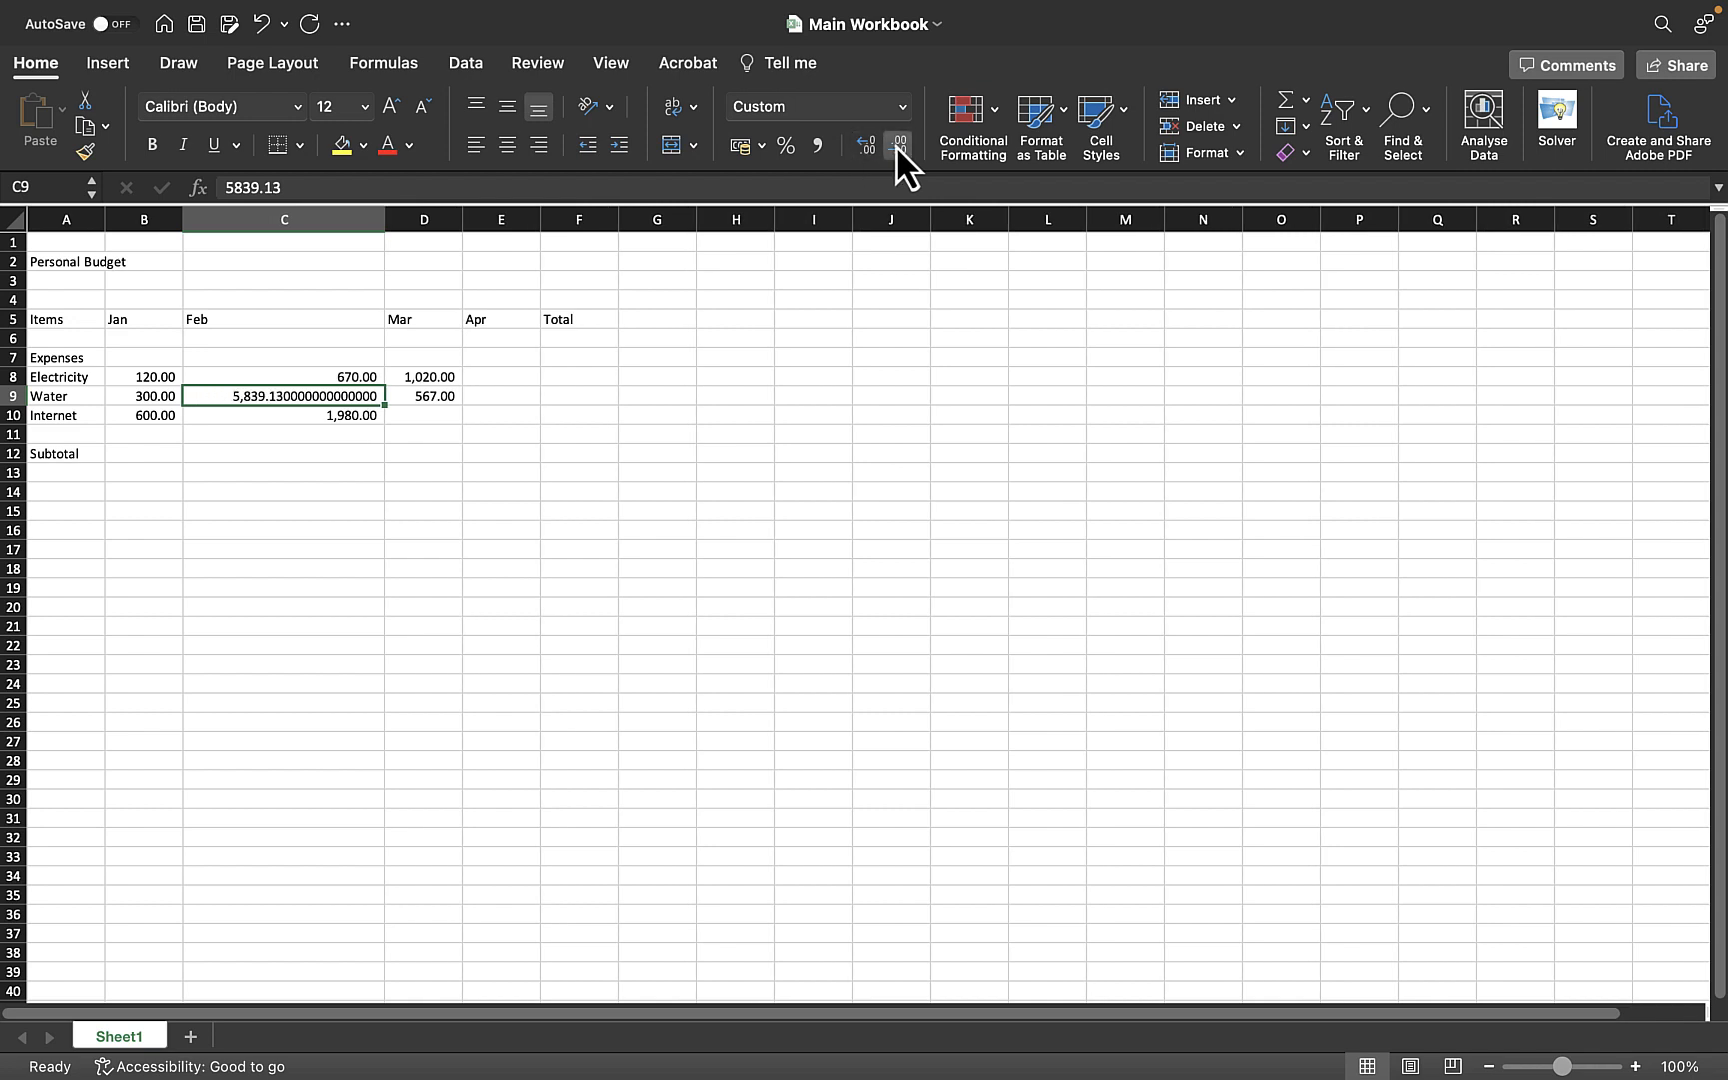
{"action": "left_click", "coordinate": [895, 144]}
{"action": "left_click", "coordinate": [895, 144]}
{"action": "left_click", "coordinate": [895, 144]}
{"action": "left_click", "coordinate": [895, 144]}
{"action": "left_click", "coordinate": [895, 144]}
{"action": "left_click", "coordinate": [895, 144]}
{"action": "left_click", "coordinate": [895, 144]}
{"action": "left_click", "coordinate": [895, 144]}
{"action": "left_click", "coordinate": [895, 144]}
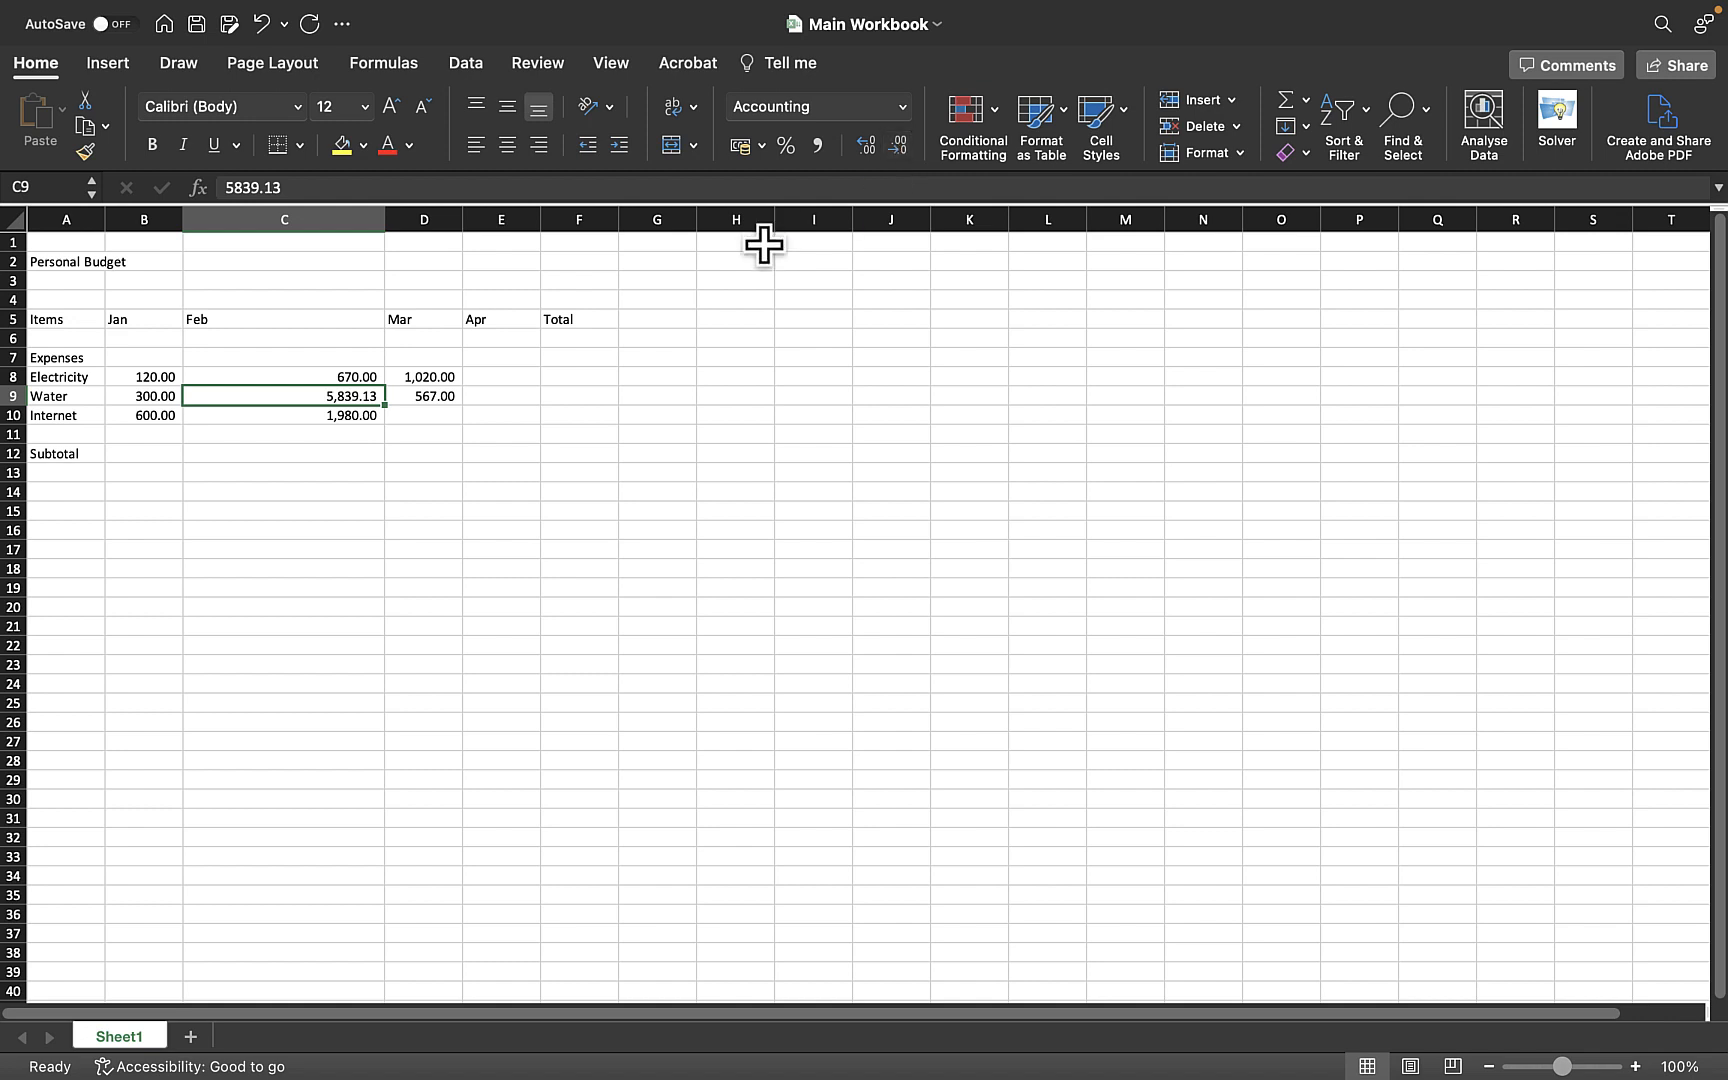
- Narrow the Feb column, then autofit its width to the contents
{"action": "left_click_drag", "start_coordinate": [392, 217], "coordinate": [310, 222]}
{"action": "double_click", "coordinate": [310, 220]}
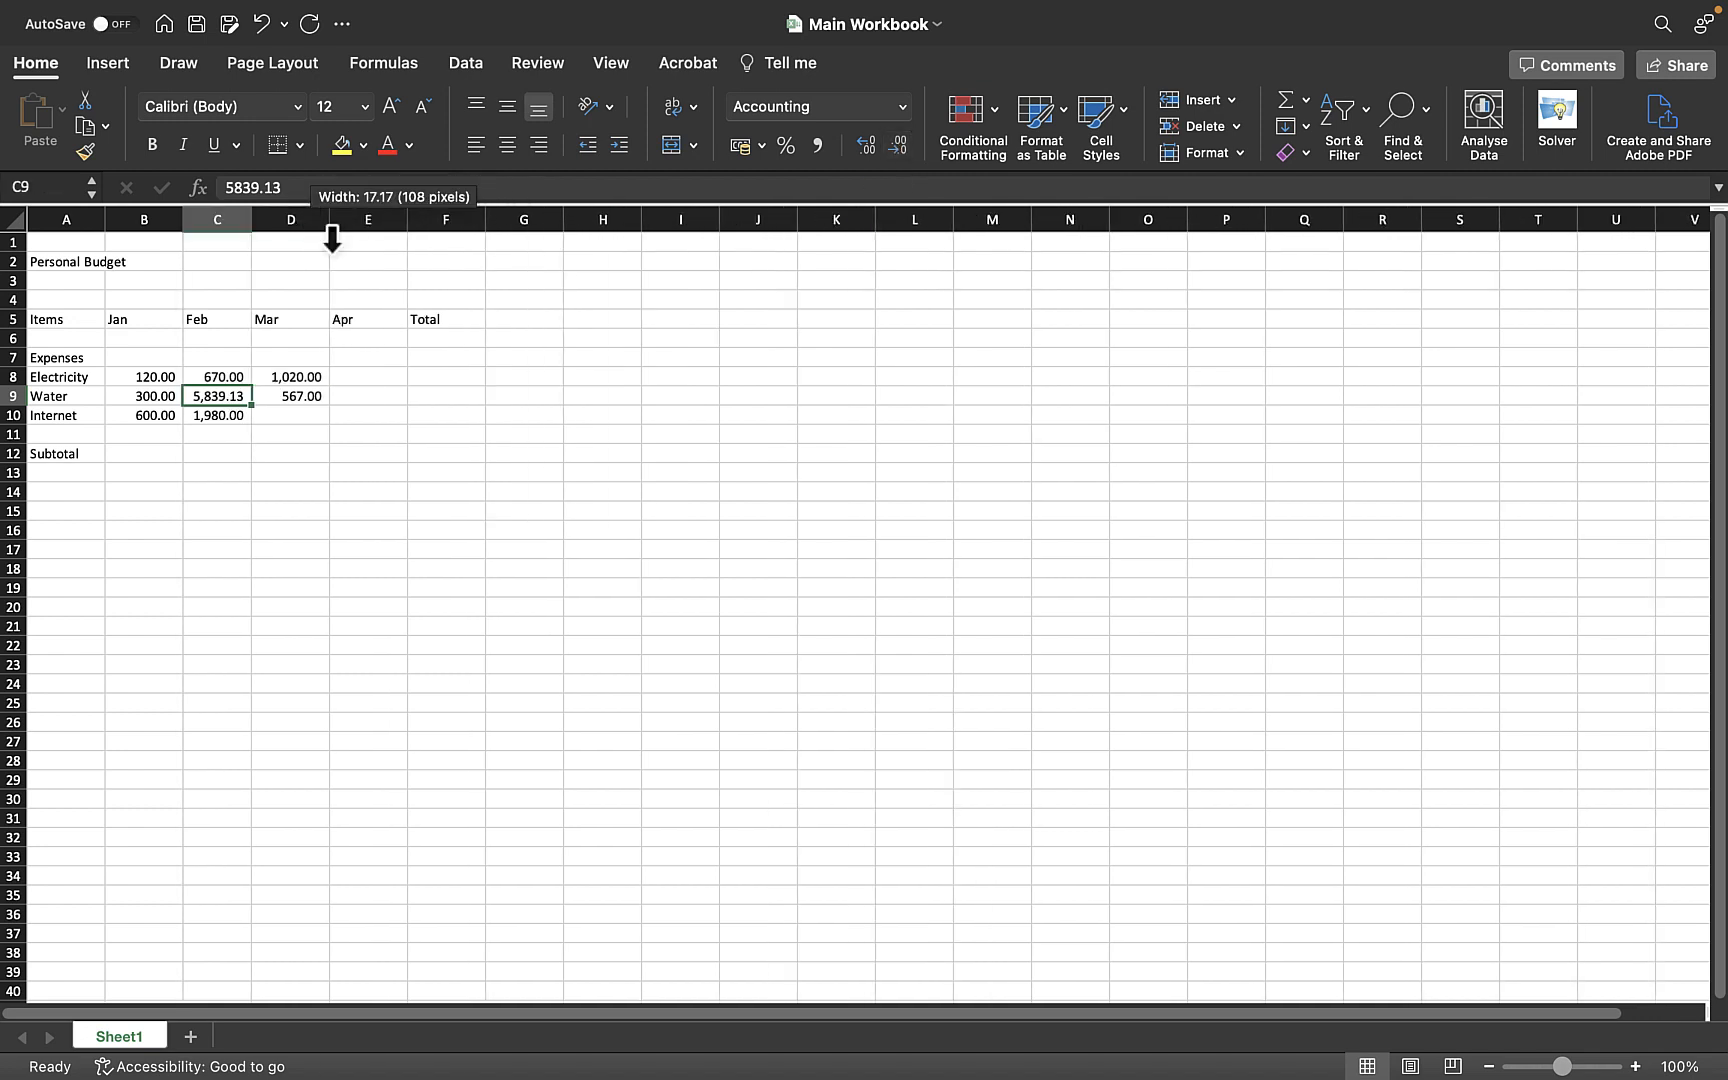
{"action": "left_click", "coordinate": [545, 453]}
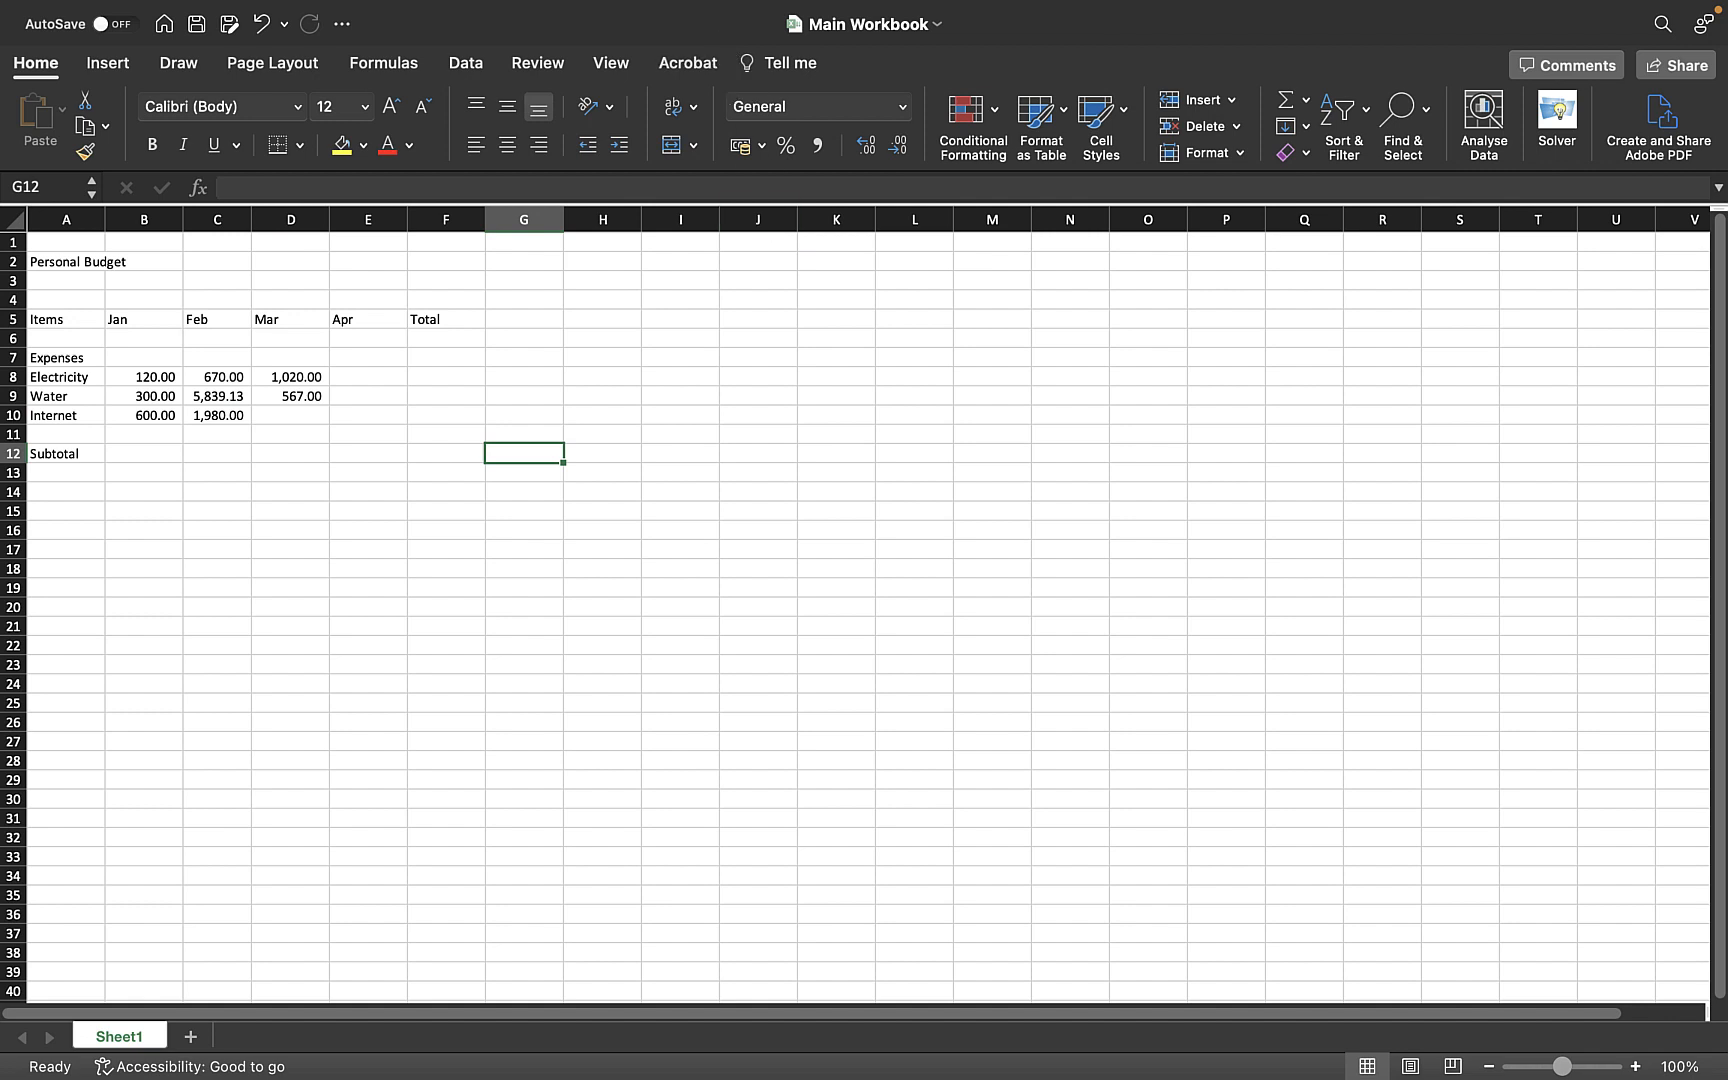